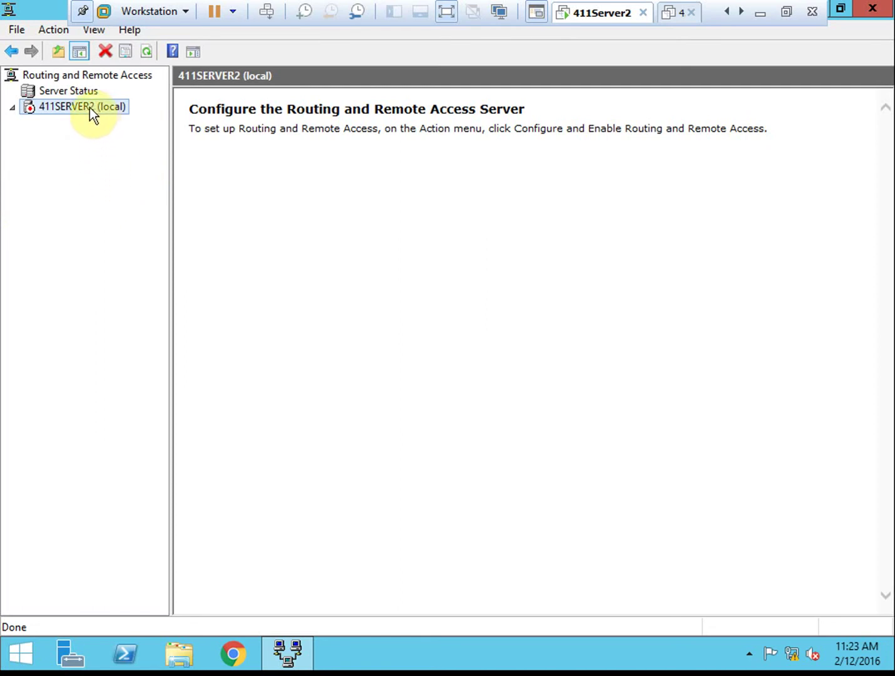
Bring up the context menu for the unconfigured 411SERVER2 (local) server.
{"action": "right_click", "coordinate": [65, 113]}
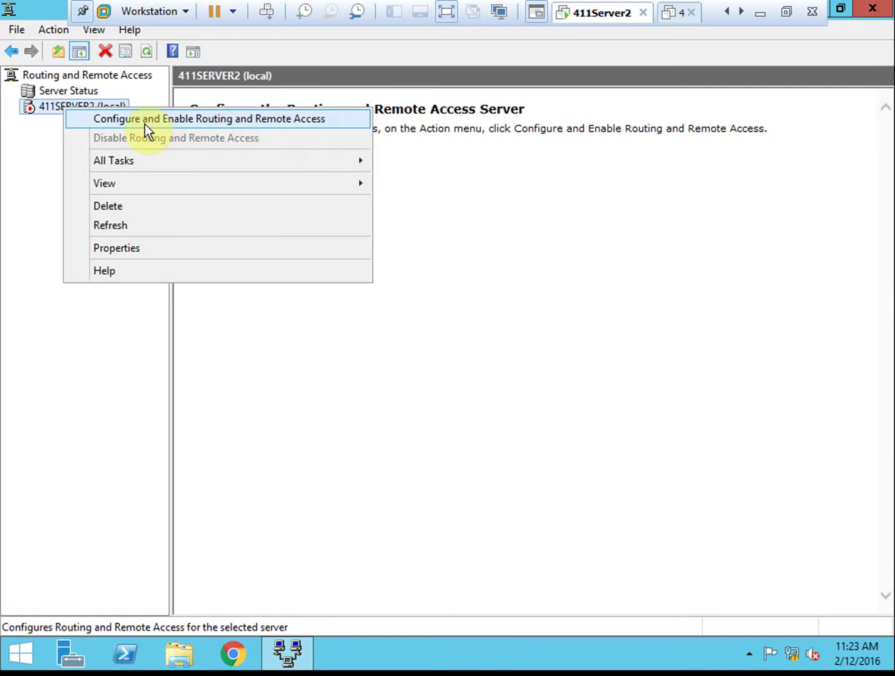
Set up 411SERVER2 with a custom LAN-routing-only configuration and start the service.
{"action": "left_click", "coordinate": [311, 124]}
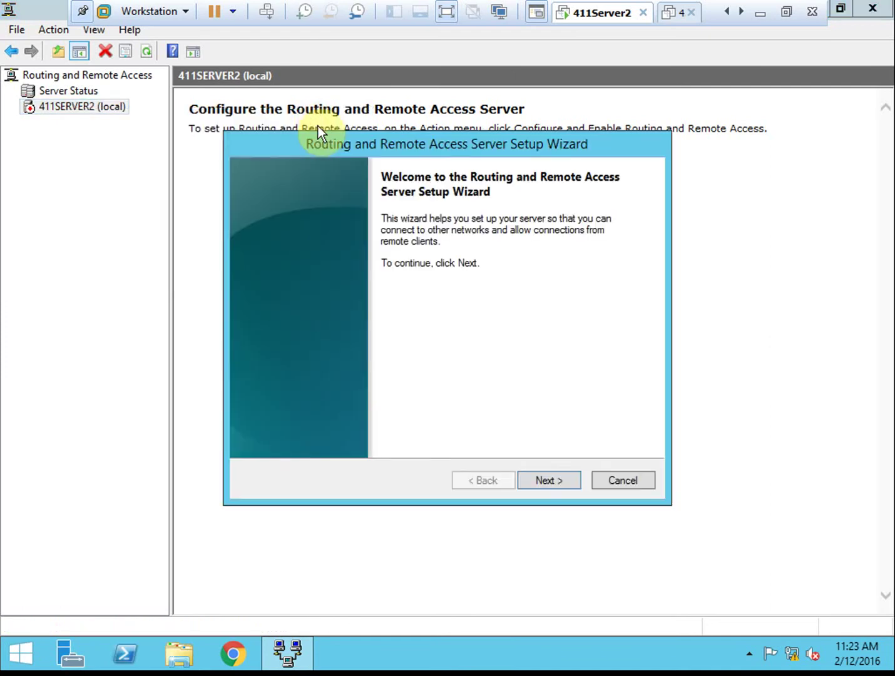
{"action": "left_click", "coordinate": [556, 478]}
{"action": "left_click", "coordinate": [365, 410]}
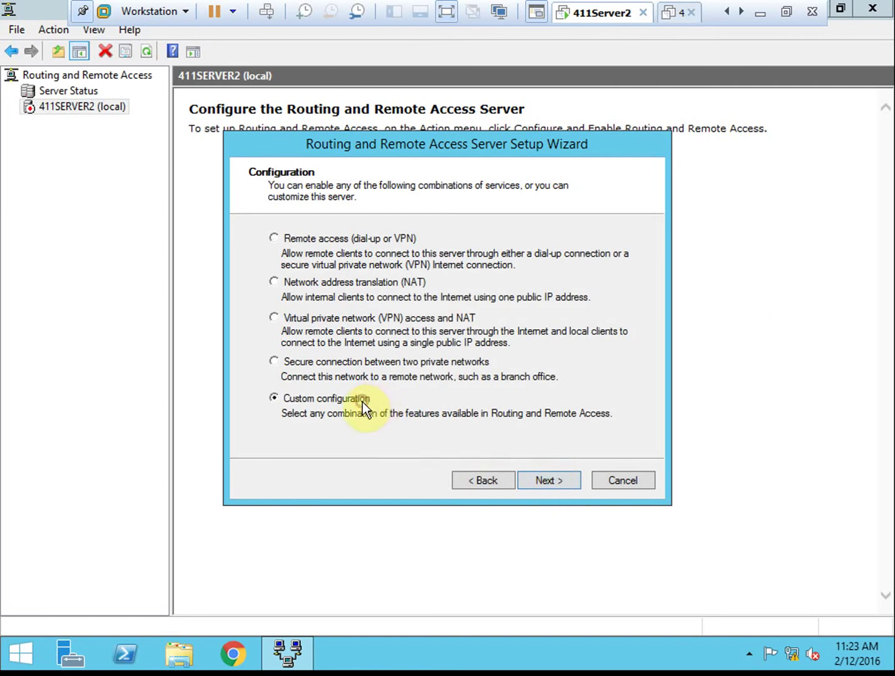
{"action": "left_click", "coordinate": [546, 481]}
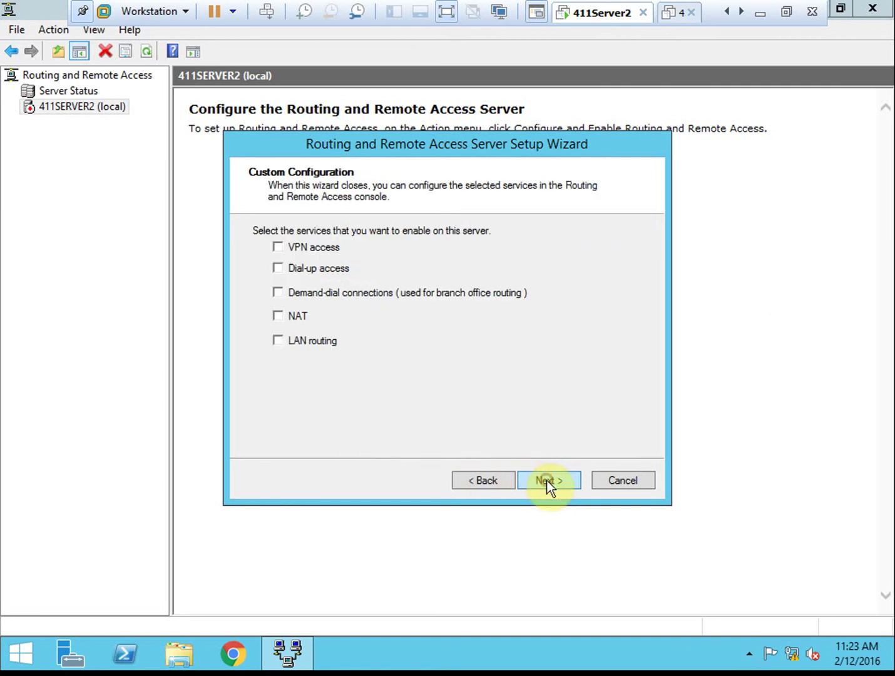
{"action": "left_click", "coordinate": [322, 339]}
{"action": "left_click", "coordinate": [555, 477]}
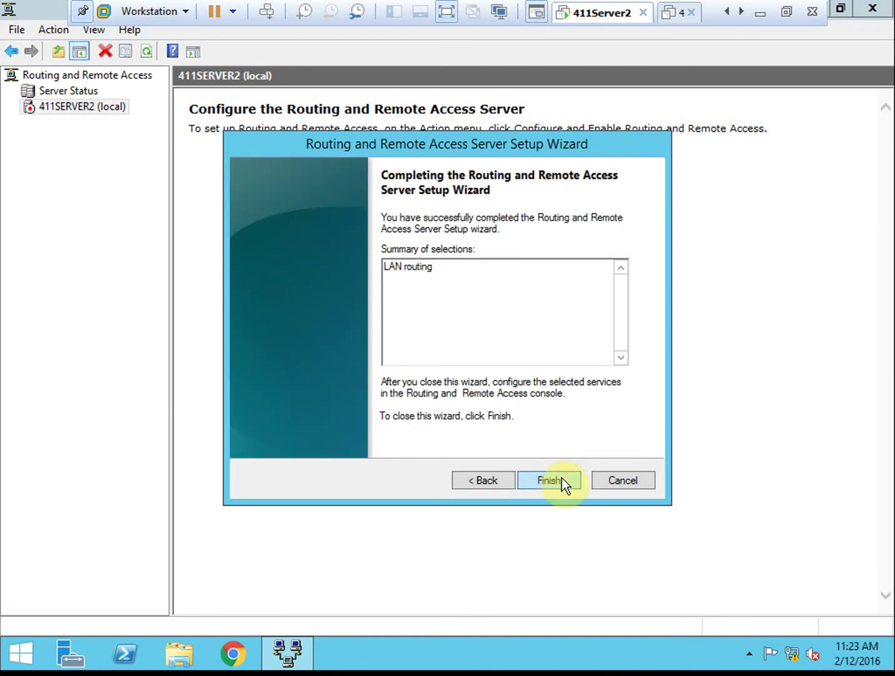
{"action": "left_click", "coordinate": [548, 484]}
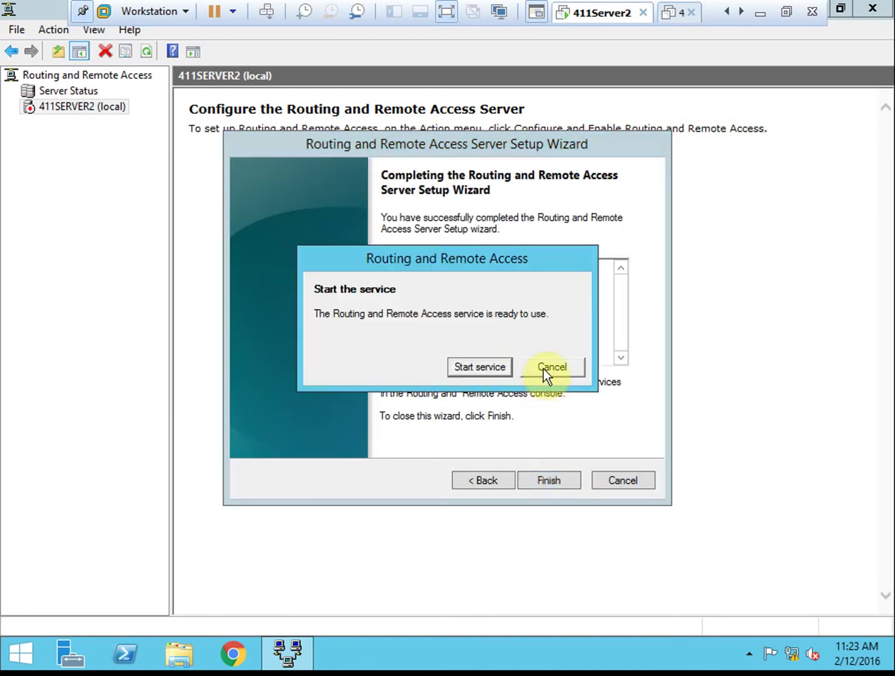
{"action": "left_click", "coordinate": [483, 367]}
{"action": "left_click", "coordinate": [483, 369]}
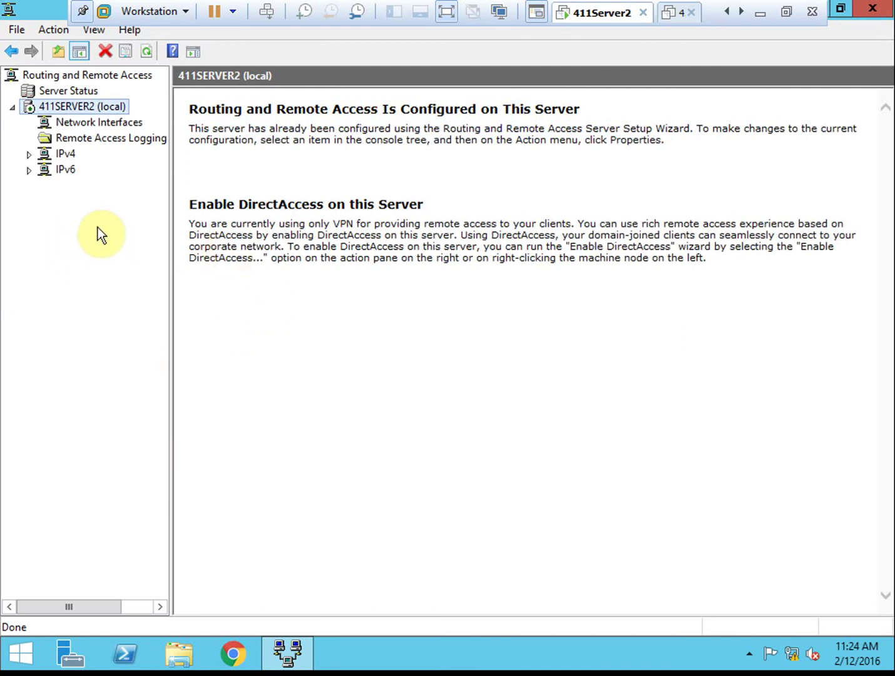
Expand IPv4 to the Static Routes list and cancel a New Static Route dialog unused.
{"action": "left_click", "coordinate": [28, 153]}
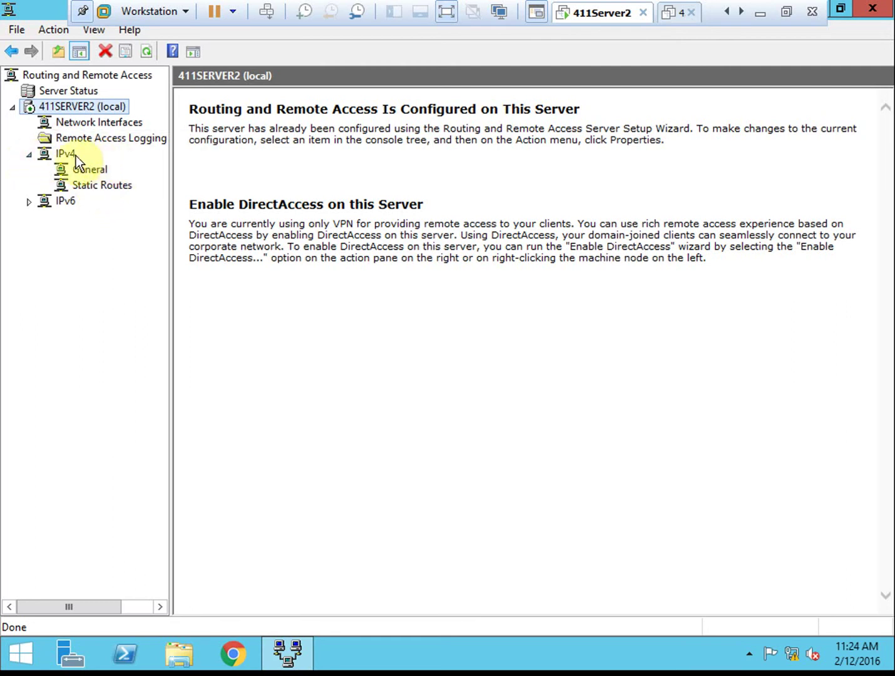
{"action": "left_click", "coordinate": [117, 186]}
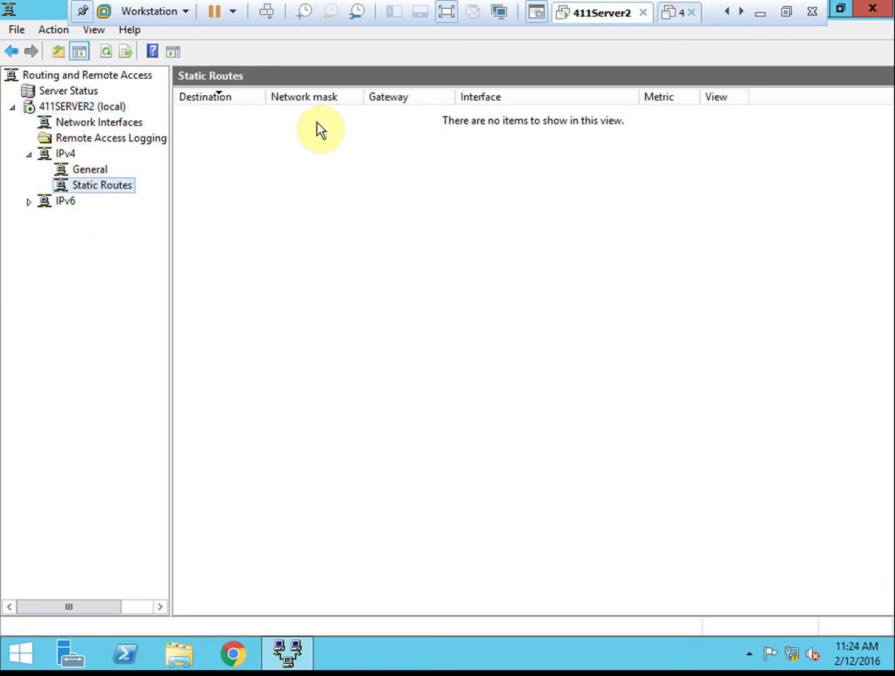
{"action": "right_click", "coordinate": [339, 251]}
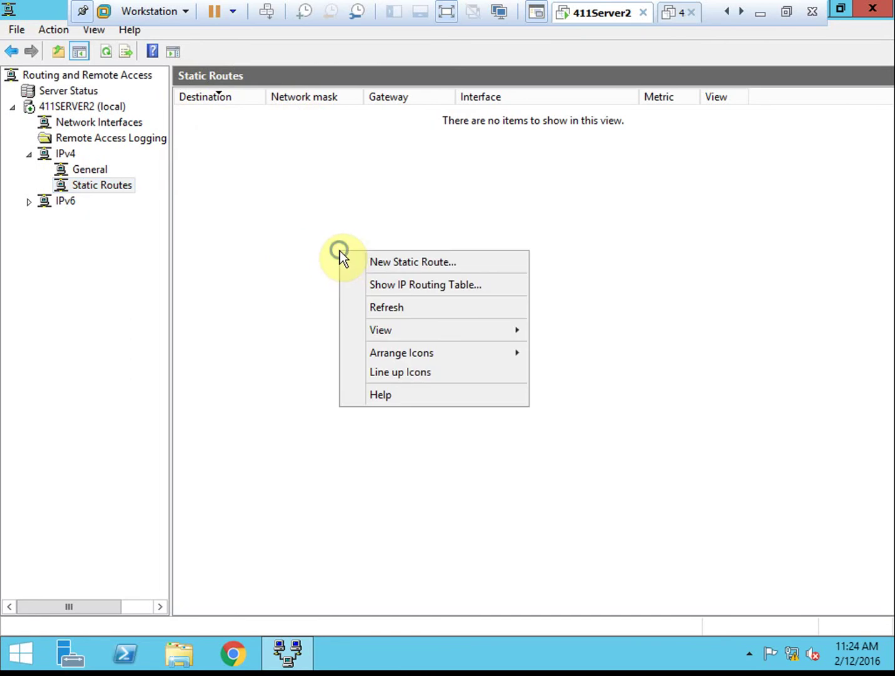
{"action": "left_click", "coordinate": [470, 263]}
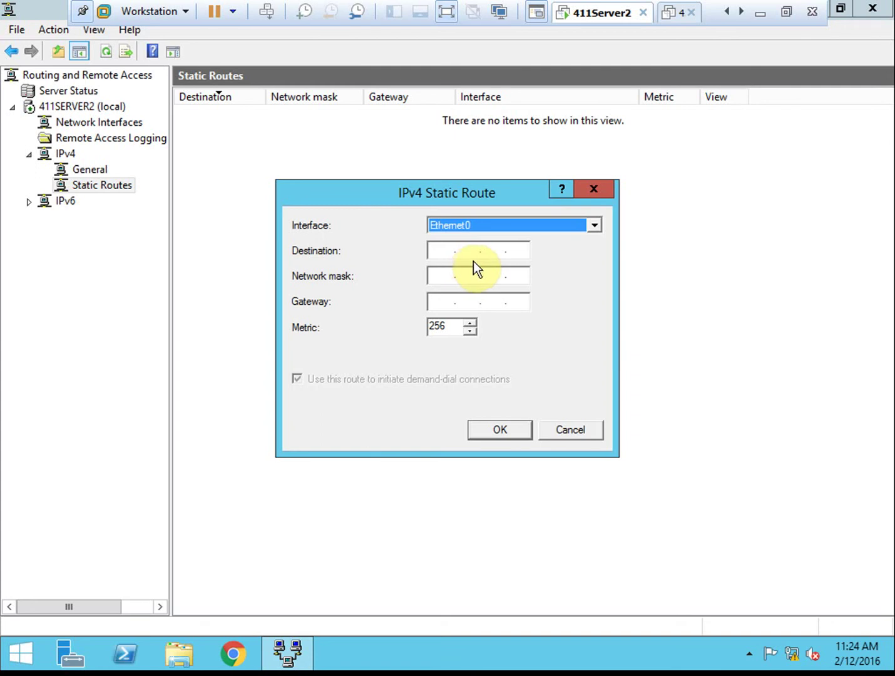
{"action": "left_click", "coordinate": [580, 429]}
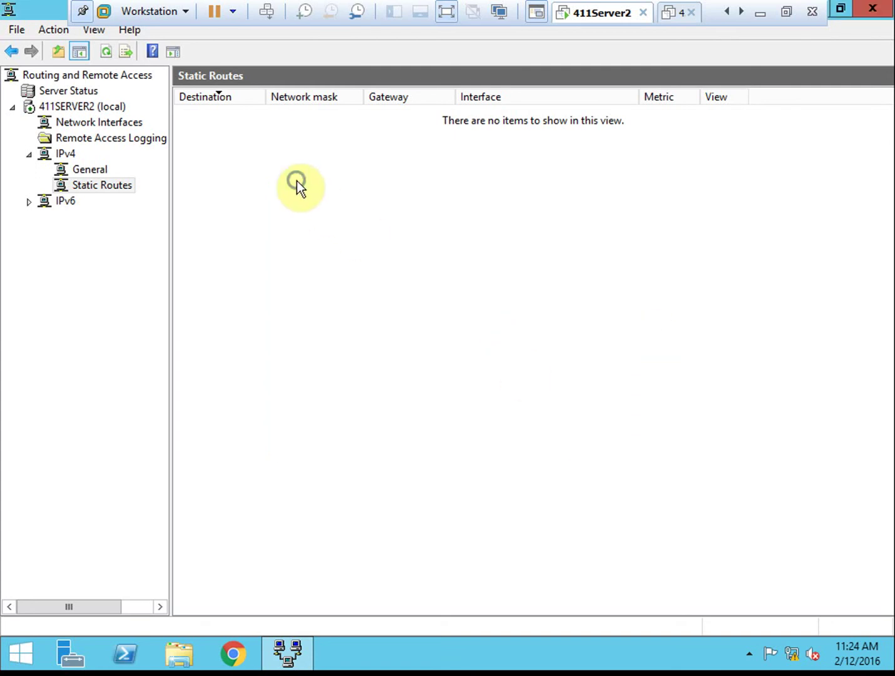
Show the IP Routing Table, enlarged and centred so all columns are visible.
{"action": "right_click", "coordinate": [297, 181]}
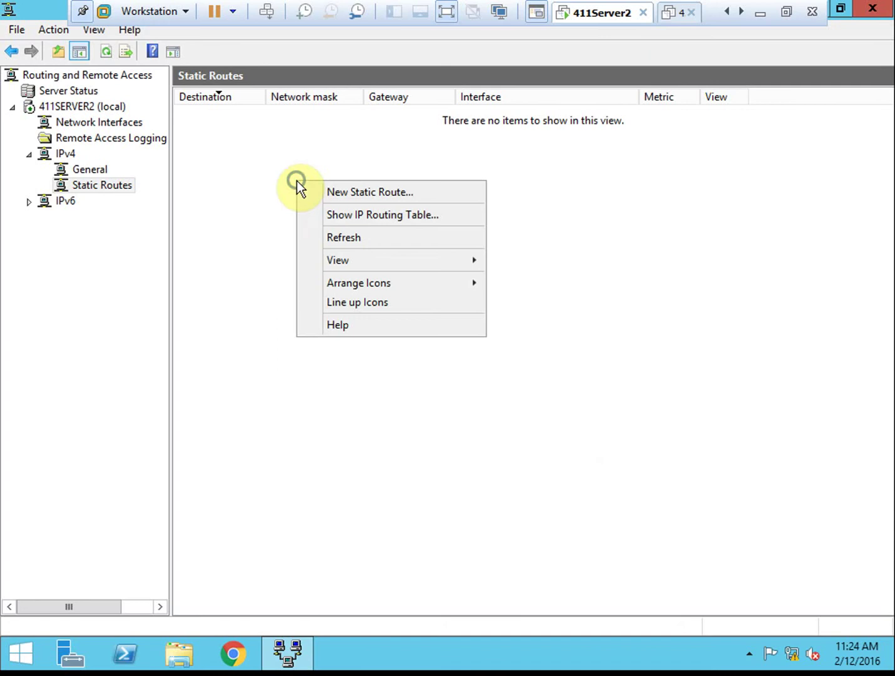
{"action": "left_click", "coordinate": [457, 218]}
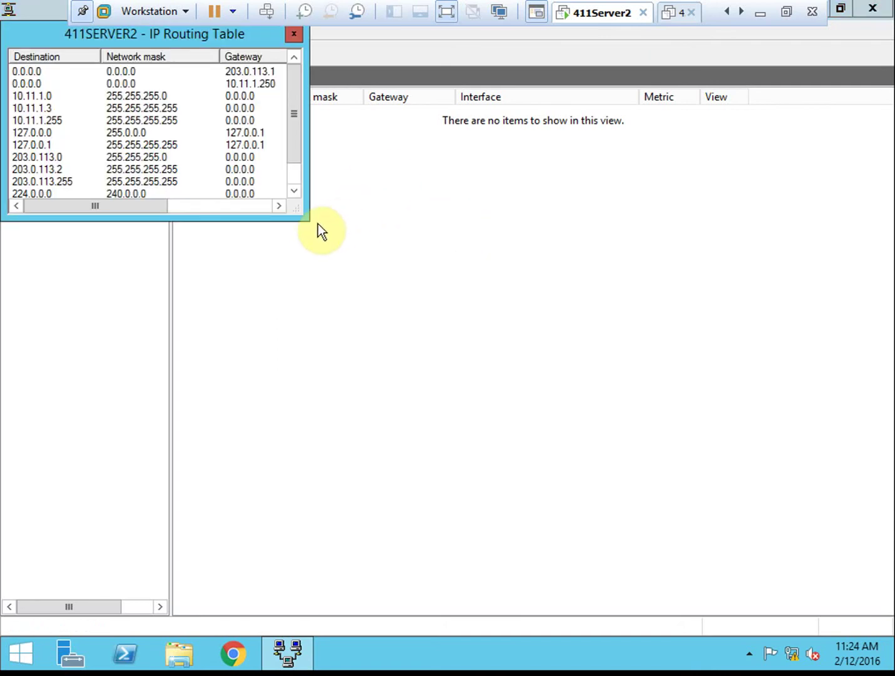
{"action": "left_click_drag", "start_coordinate": [307, 223], "coordinate": [532, 354]}
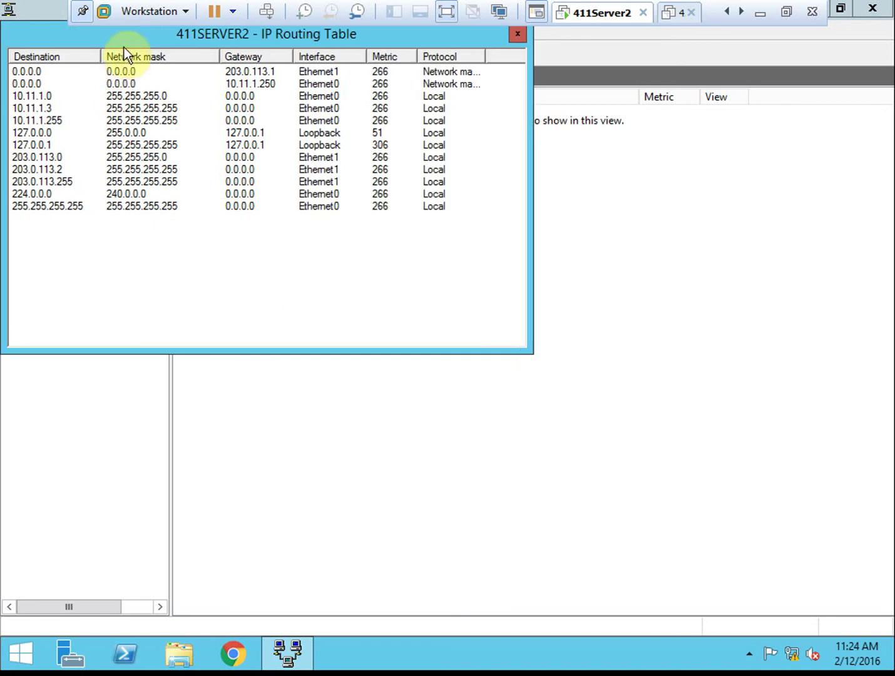
{"action": "left_click_drag", "start_coordinate": [131, 38], "coordinate": [267, 116]}
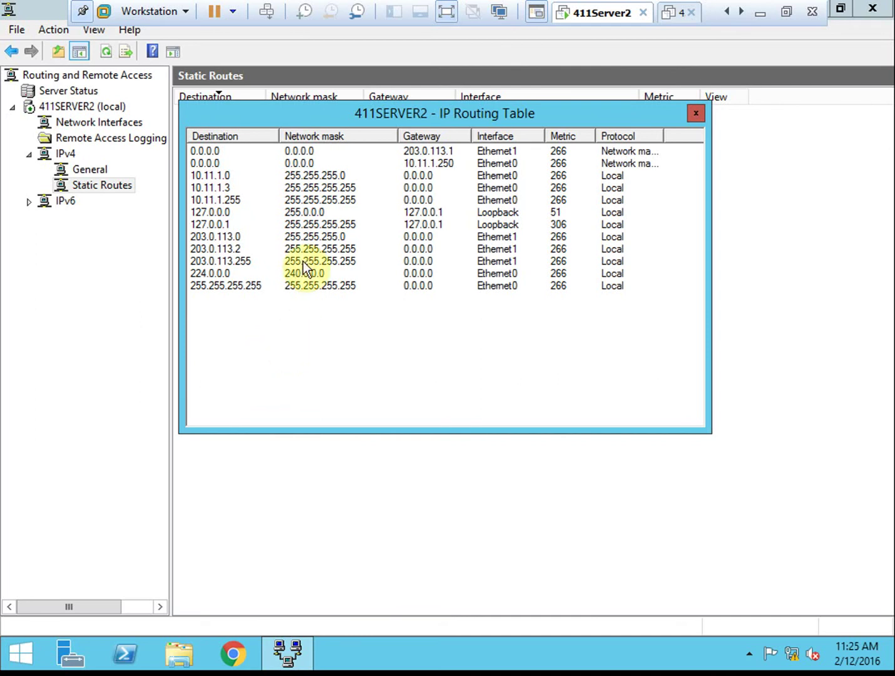
Walk through the routes: default via 203.0.113.1, 10.11.1.0, 127.0.0.0, 203.0.113.0, 224.0.0.0, 255.255.255.255.
{"action": "left_click", "coordinate": [217, 152]}
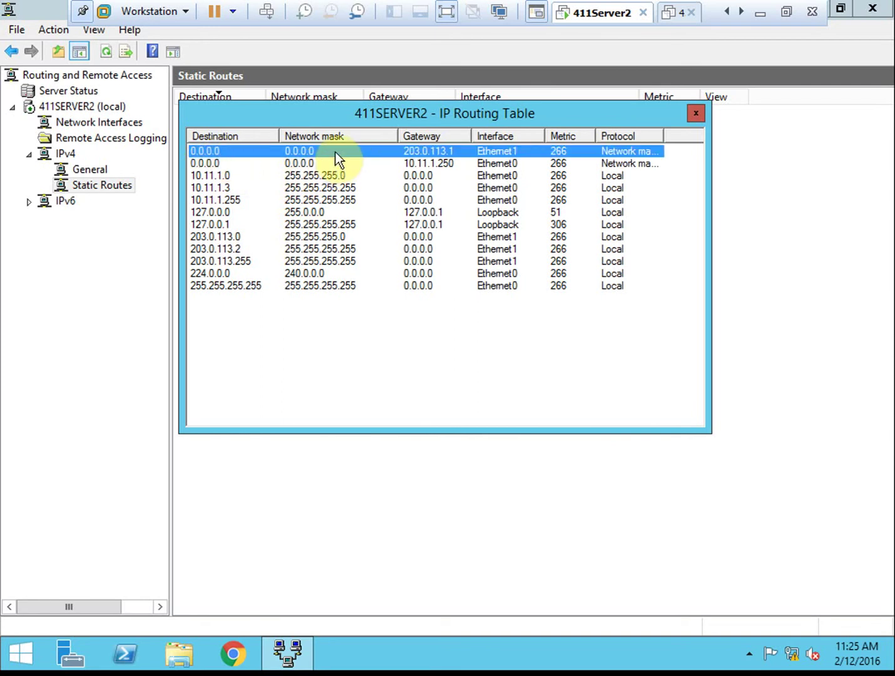
{"action": "left_click", "coordinate": [213, 175]}
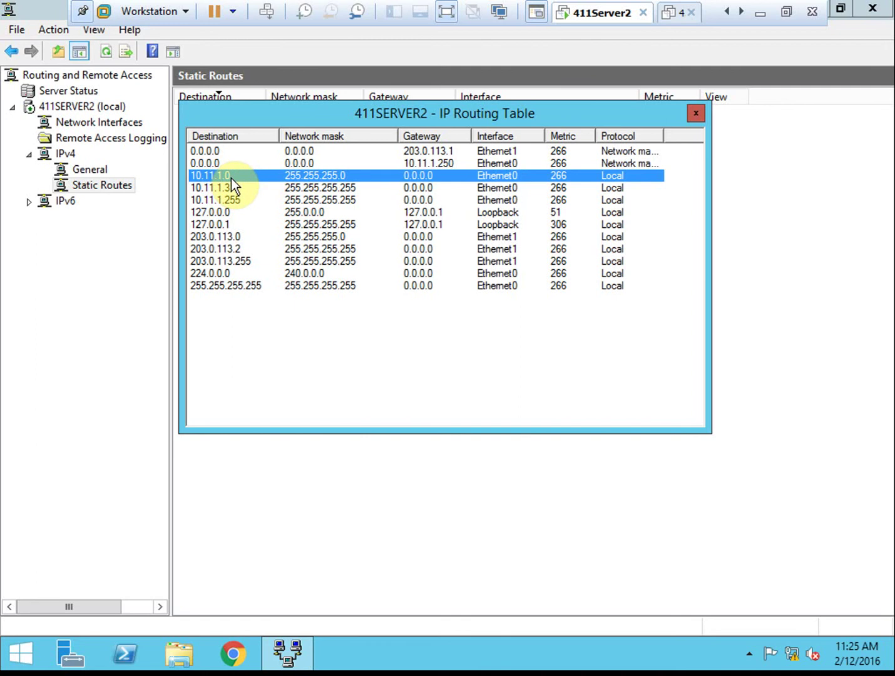
{"action": "left_click", "coordinate": [233, 213]}
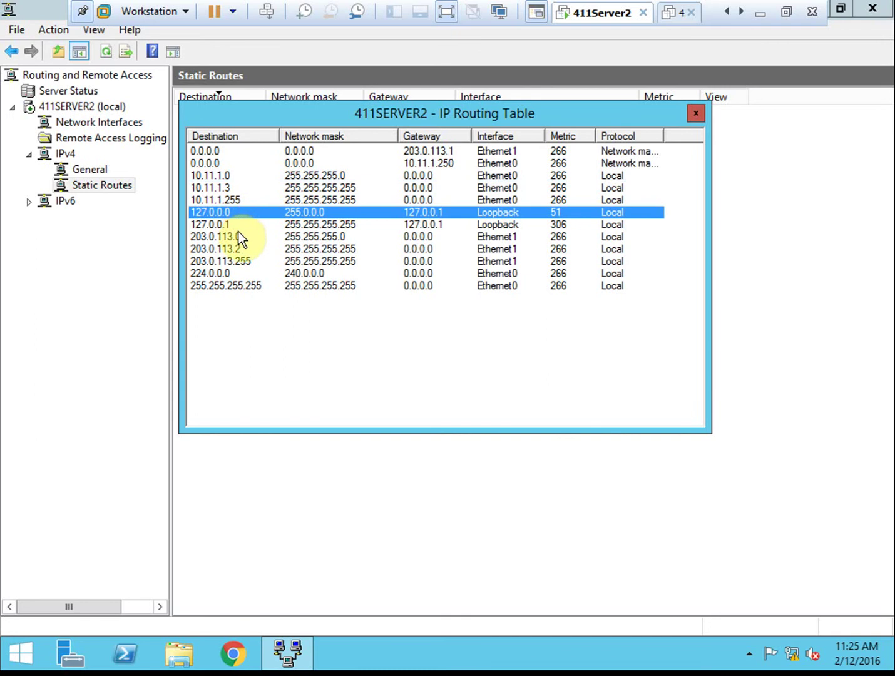
{"action": "left_click", "coordinate": [234, 237]}
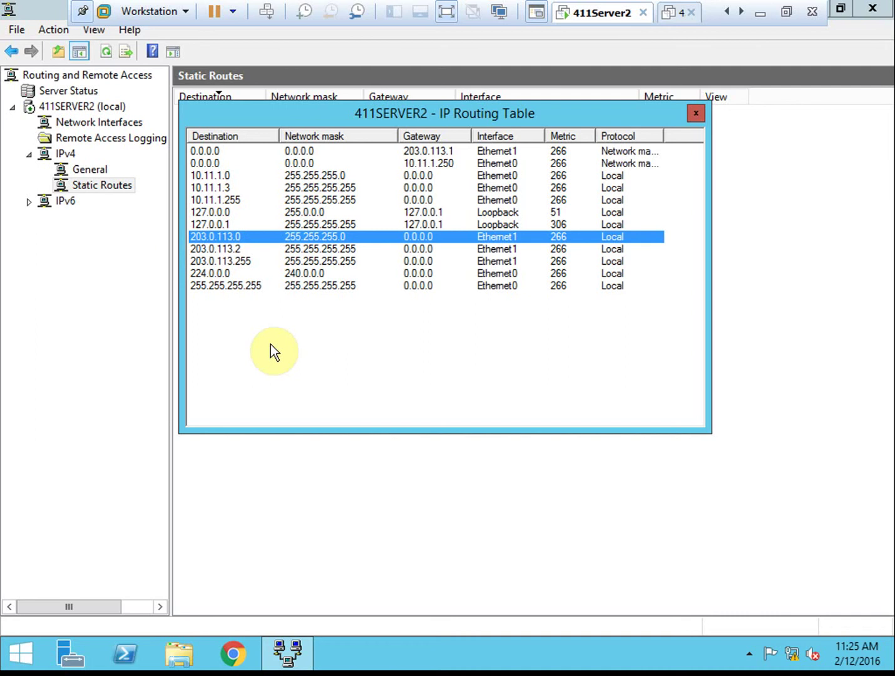
{"action": "left_click", "coordinate": [218, 274]}
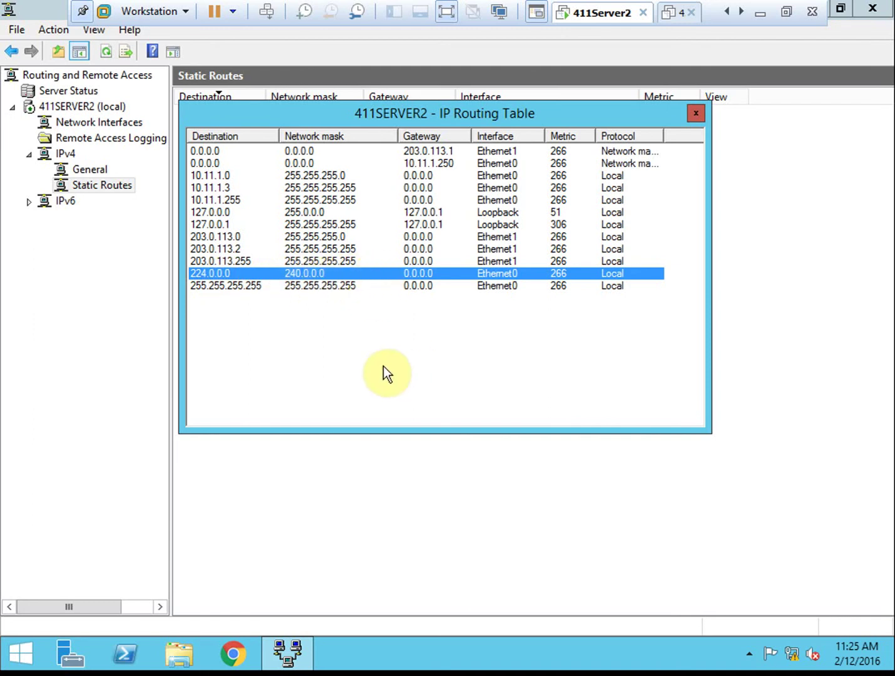
{"action": "left_click", "coordinate": [239, 286]}
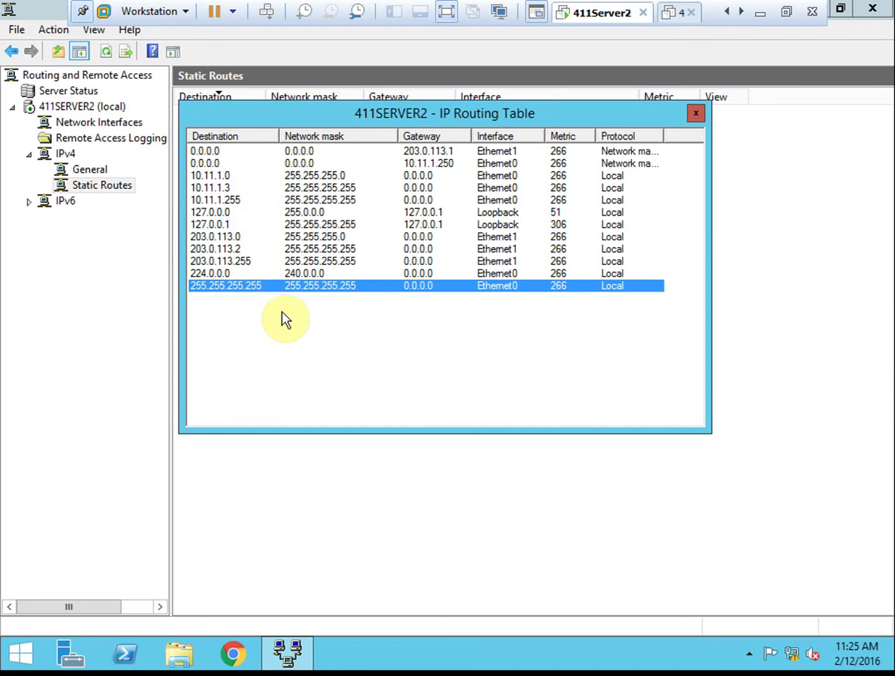
Close the routing table and add a static route 203.0.114.0, mask 255.255.255.0, gateway 203.0.113.1.
{"action": "left_click", "coordinate": [697, 117]}
{"action": "right_click", "coordinate": [194, 203]}
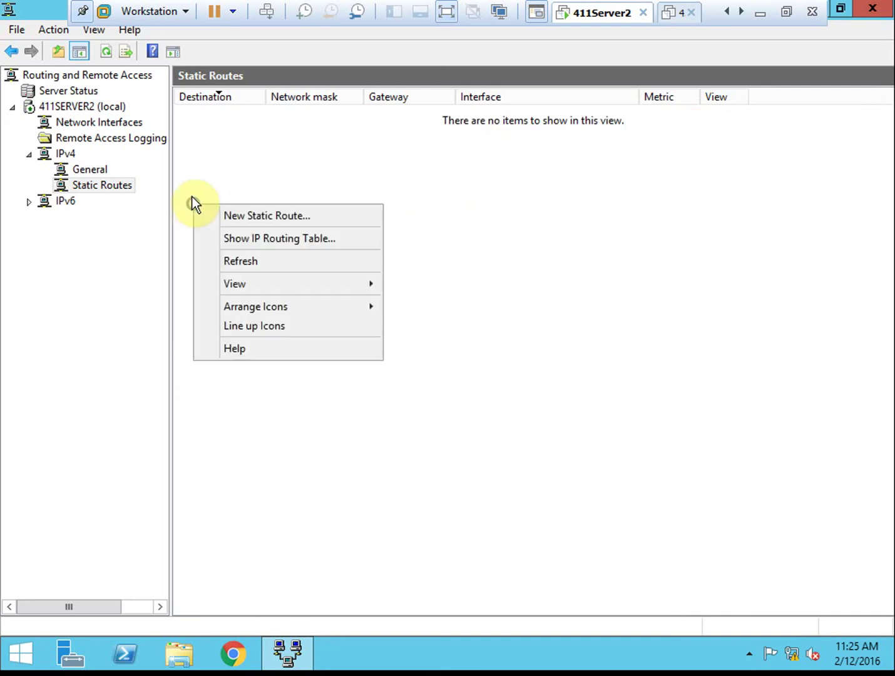
{"action": "left_click", "coordinate": [295, 215]}
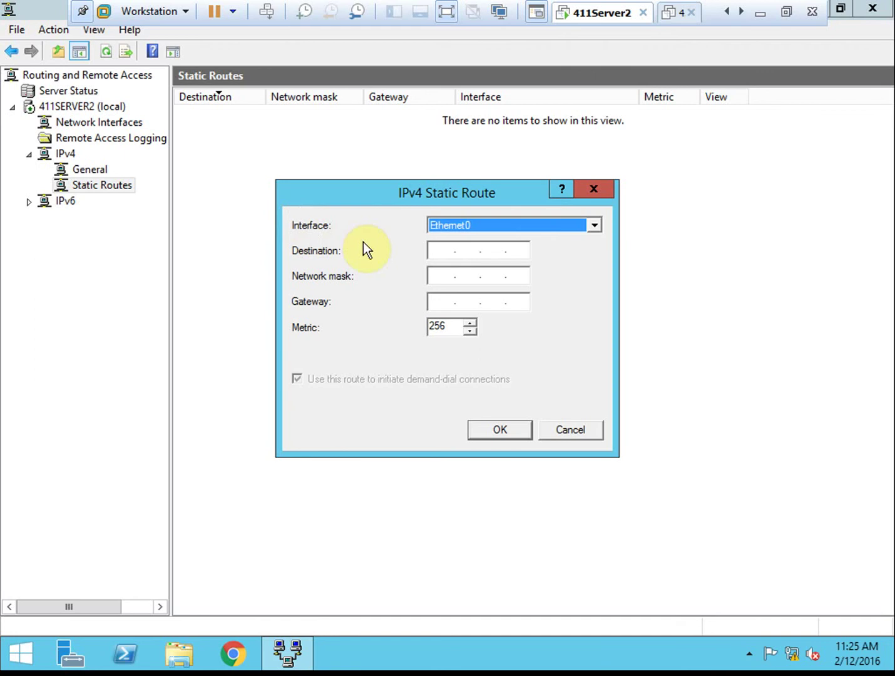
{"action": "left_click", "coordinate": [443, 251]}
{"action": "type", "text": "203..."}
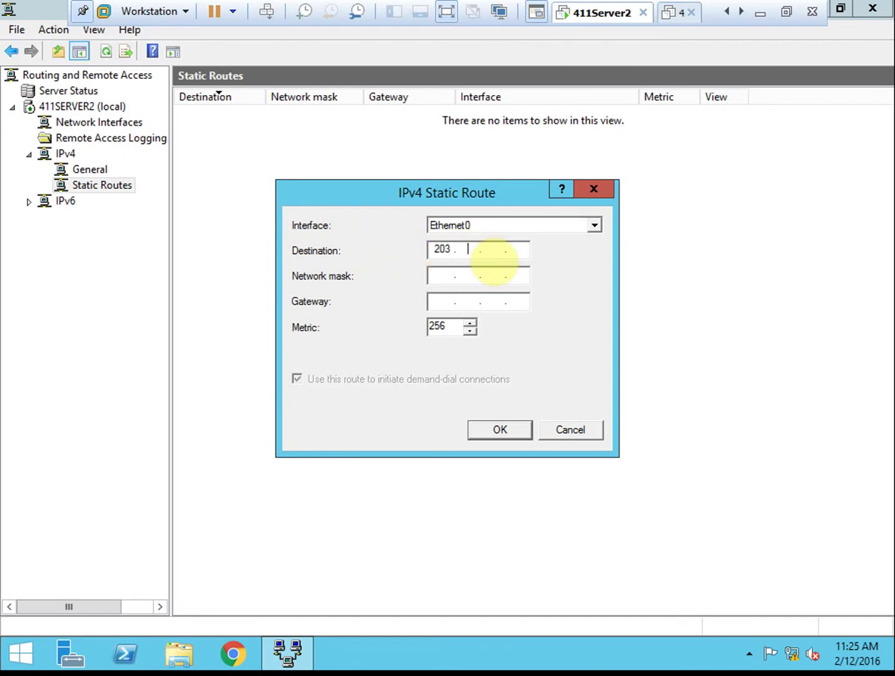
{"action": "type", "text": "0.114.0"}
{"action": "left_click", "coordinate": [454, 276]}
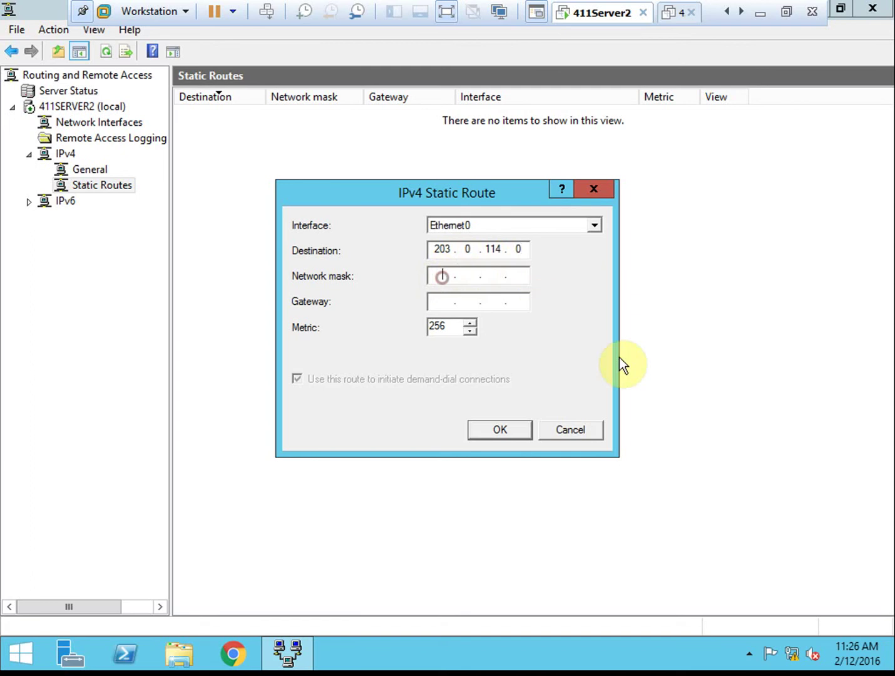
{"action": "type", "text": "255.255.255.0"}
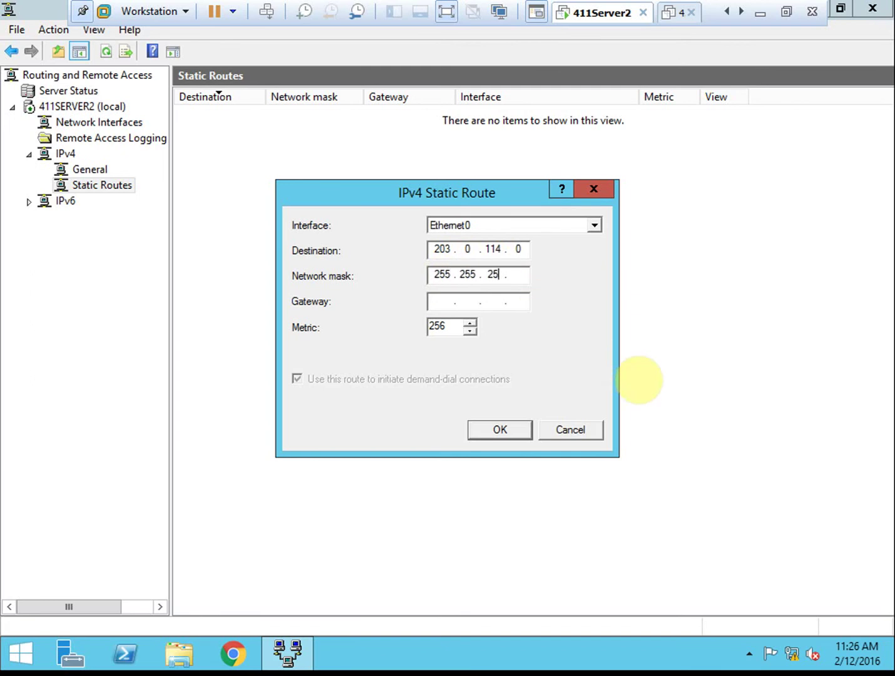
{"action": "left_click", "coordinate": [442, 299]}
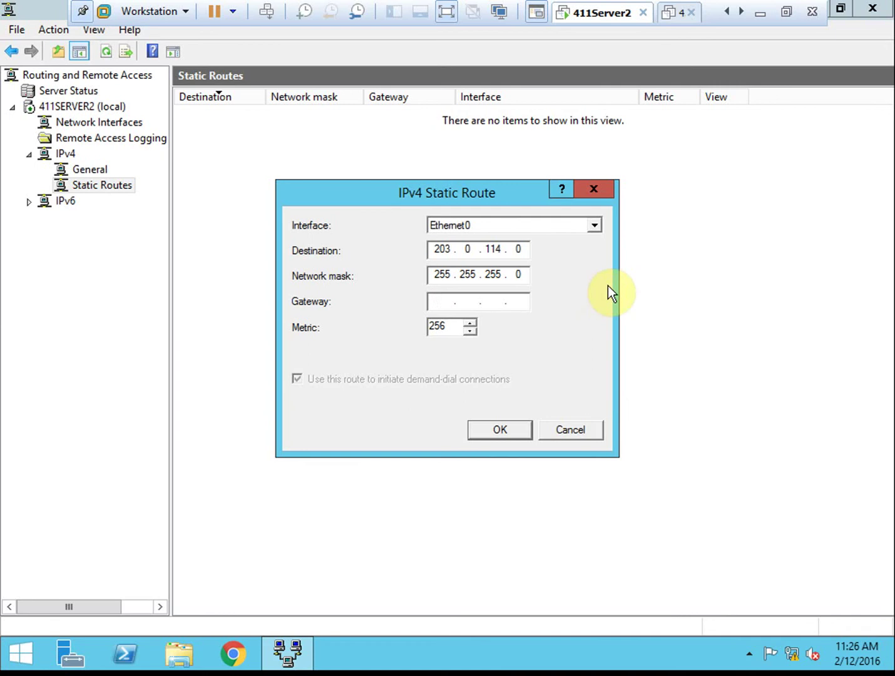
{"action": "type", "text": "20301131"}
{"action": "left_click", "coordinate": [511, 430]}
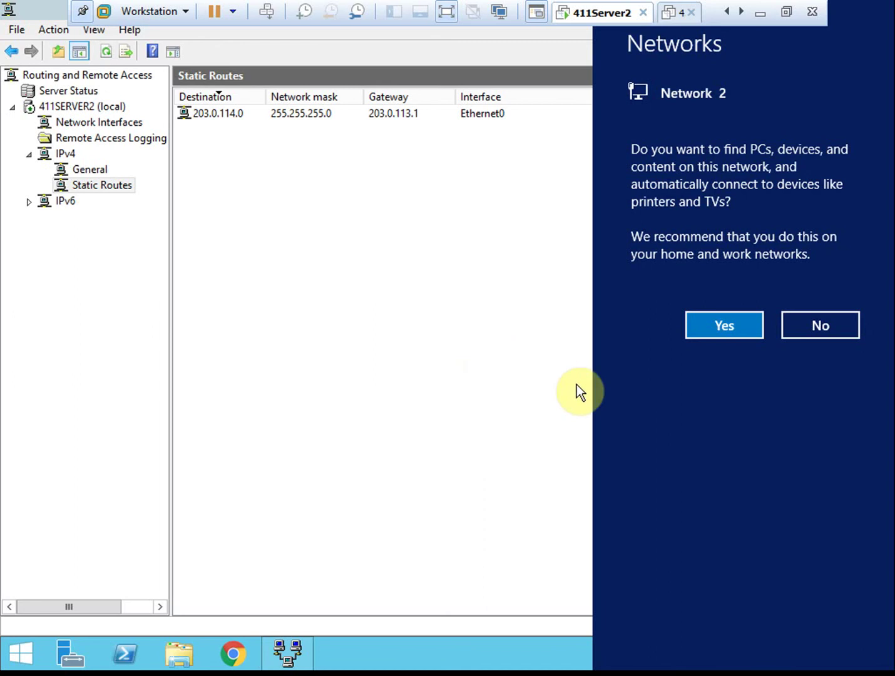
{"action": "left_click", "coordinate": [725, 324]}
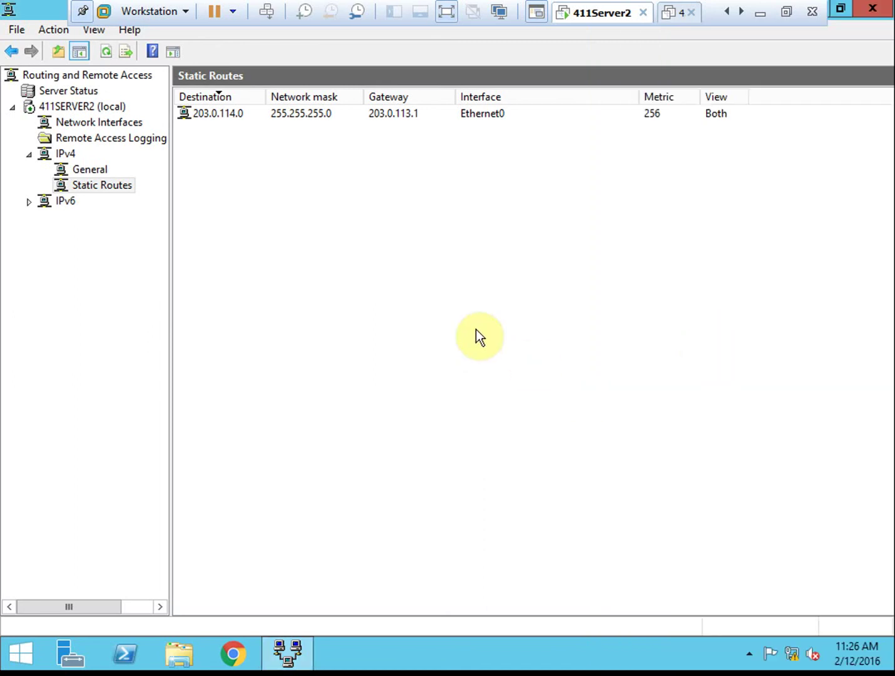
{"action": "right_click", "coordinate": [331, 225]}
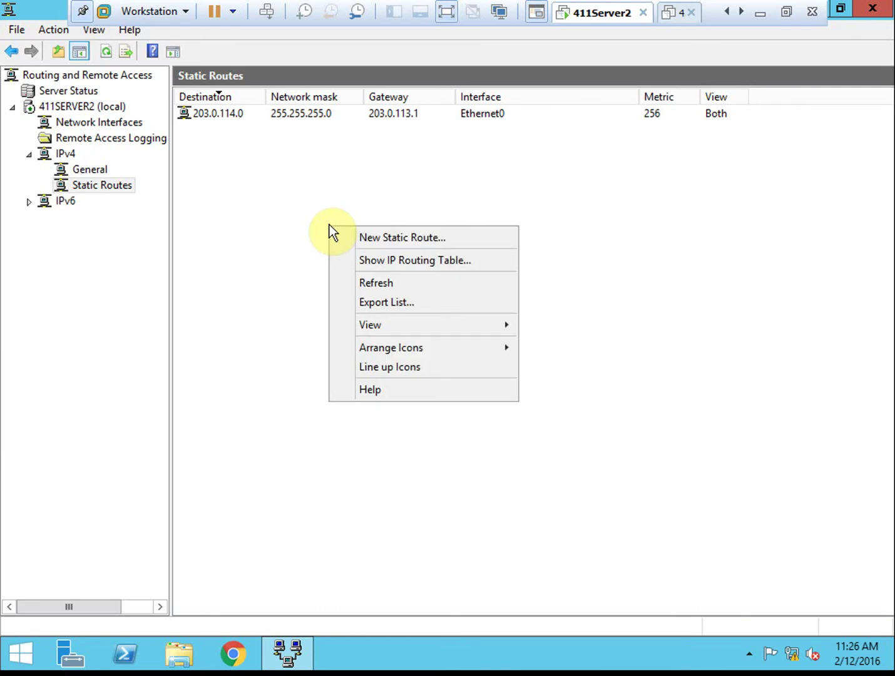
{"action": "left_click", "coordinate": [466, 265]}
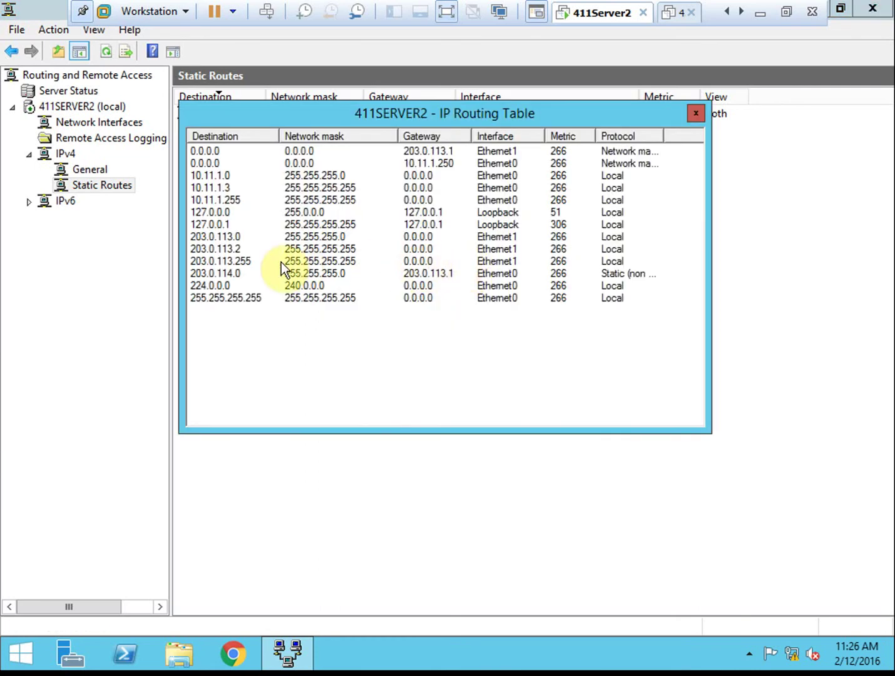
{"action": "left_click", "coordinate": [248, 237]}
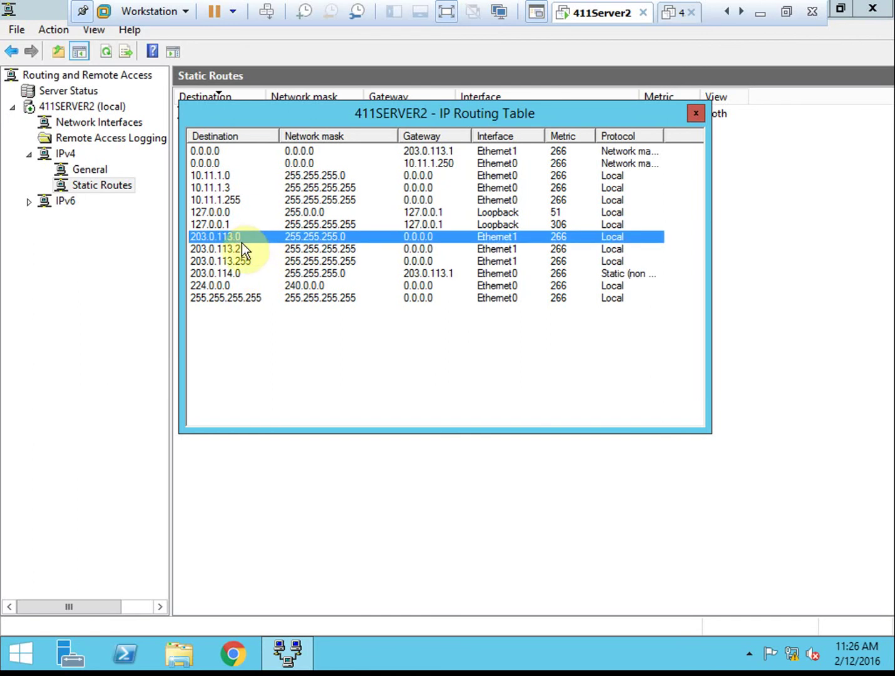
{"action": "left_click", "coordinate": [240, 249]}
{"action": "left_click", "coordinate": [254, 261]}
{"action": "left_click", "coordinate": [237, 272]}
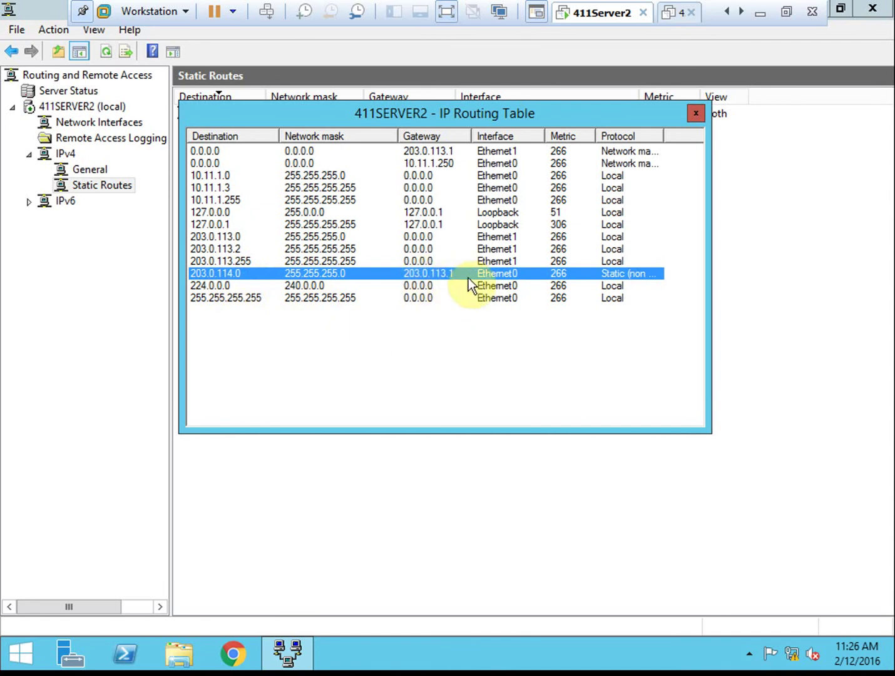
{"action": "left_click", "coordinate": [696, 115]}
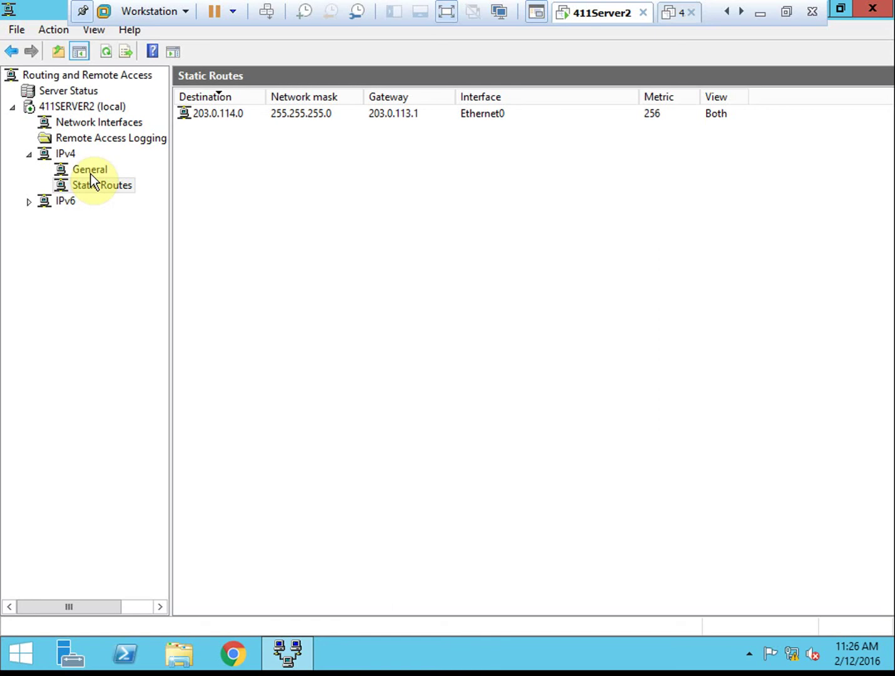
Add RIP Version 2 for Internet Protocol under IPv4 General and view its interface list.
{"action": "left_click", "coordinate": [71, 154]}
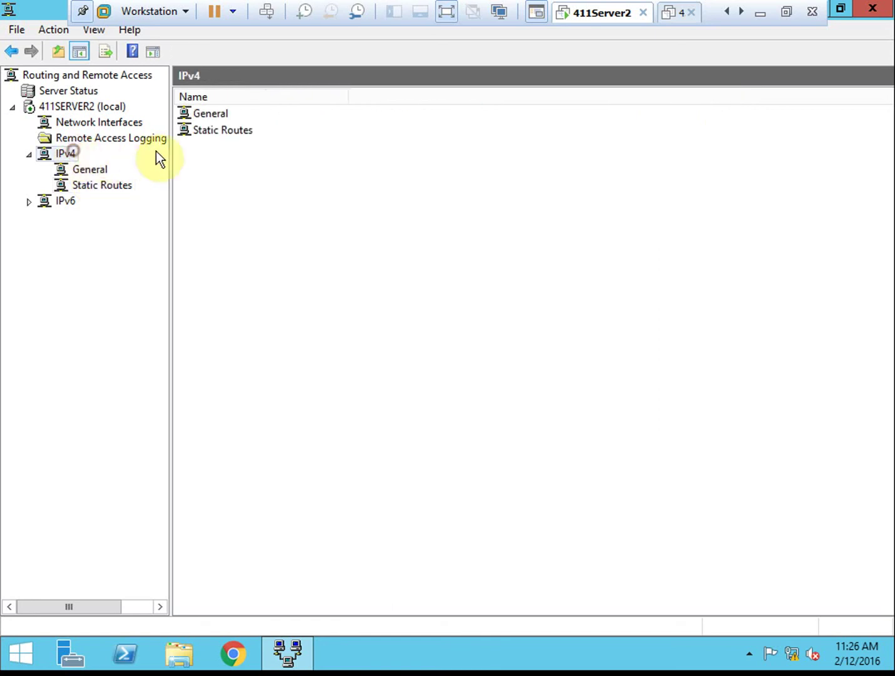
{"action": "left_click", "coordinate": [99, 170]}
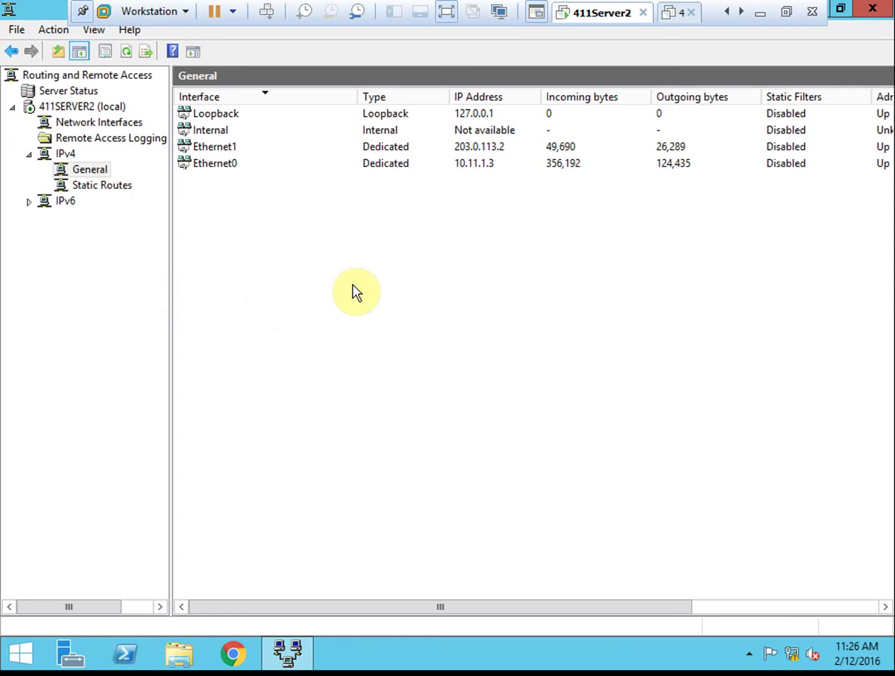
{"action": "right_click", "coordinate": [85, 171]}
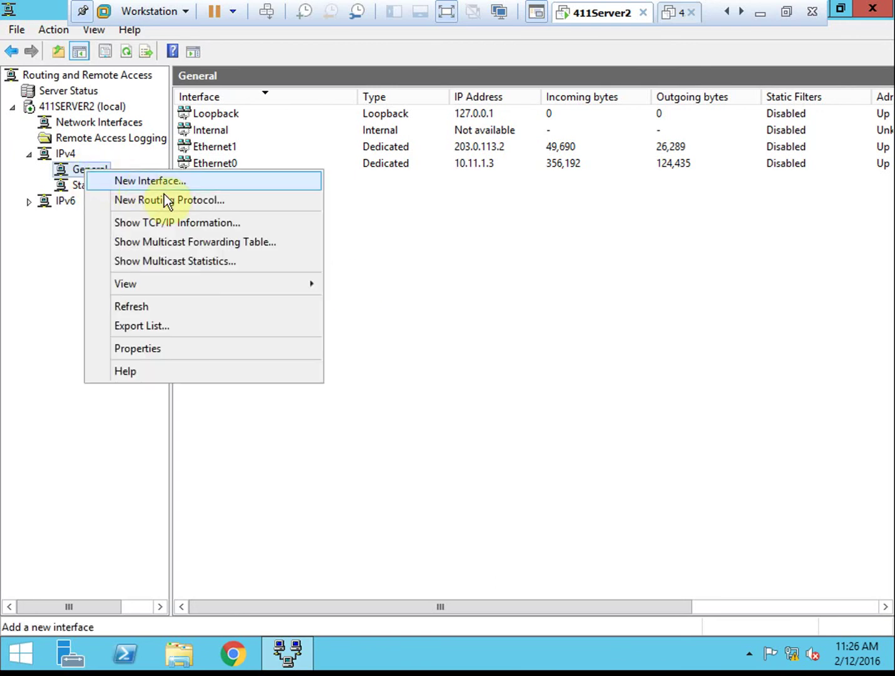
{"action": "left_click", "coordinate": [248, 200]}
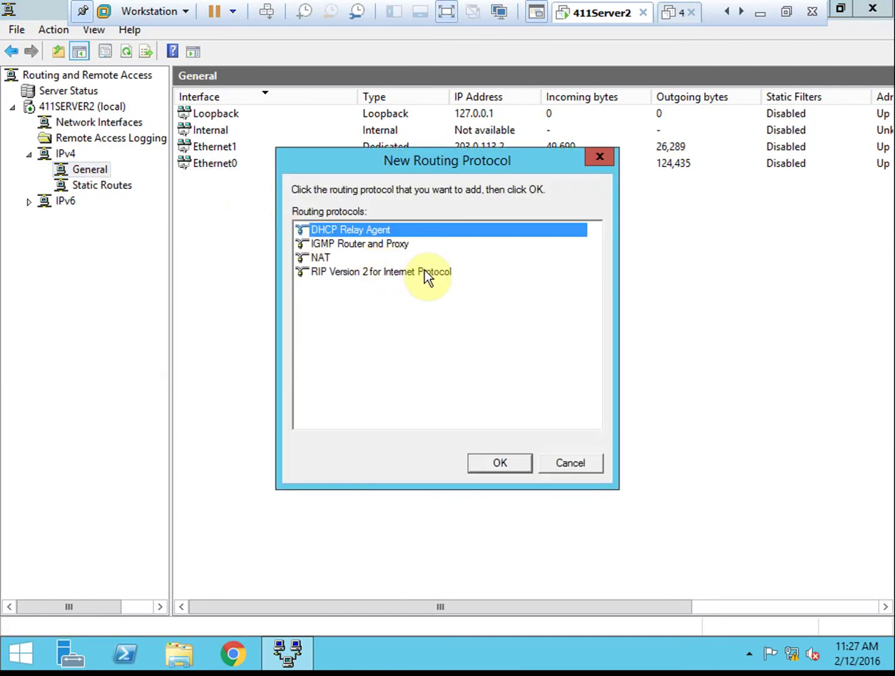
{"action": "left_click", "coordinate": [349, 276]}
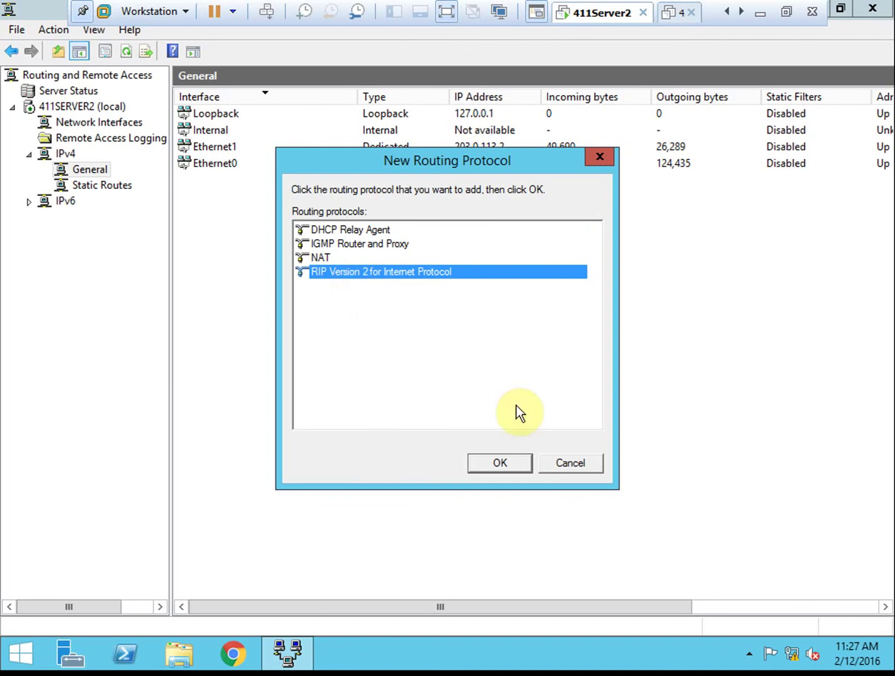
{"action": "left_click", "coordinate": [499, 462]}
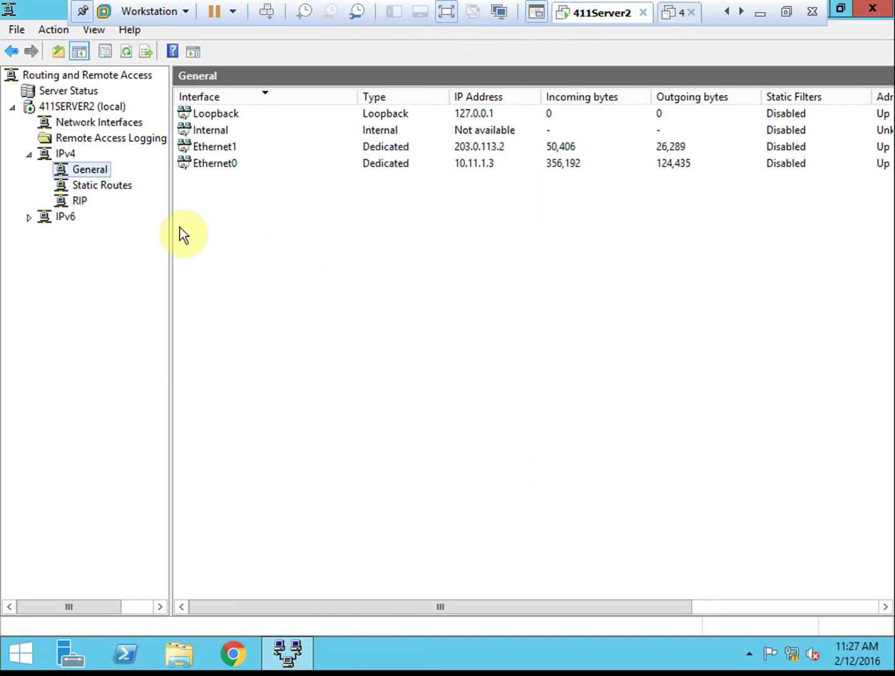
{"action": "left_click", "coordinate": [84, 203]}
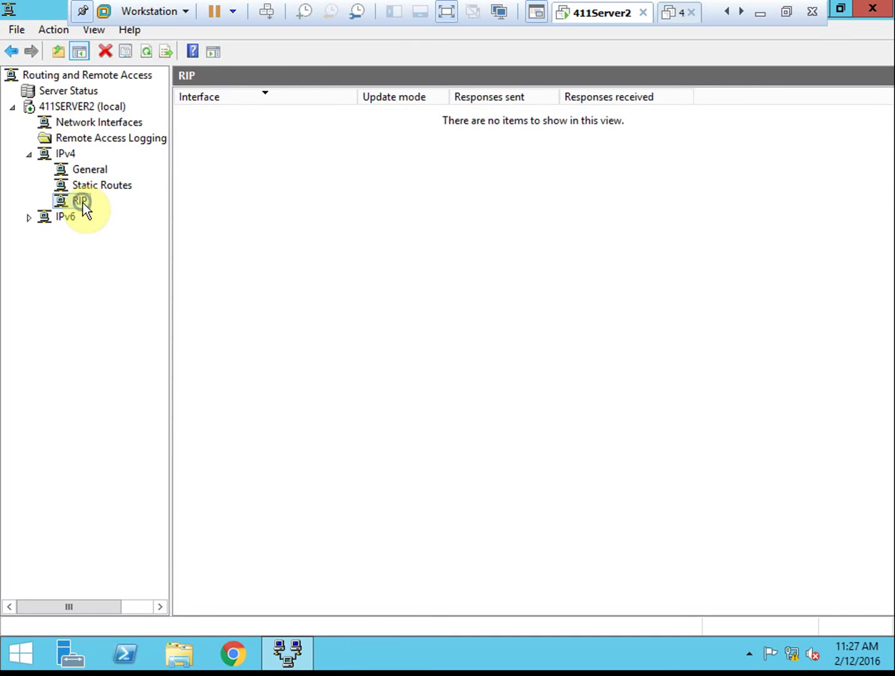
Add Ethernet0 as a RIP interface, keeping the default RIP properties.
{"action": "right_click", "coordinate": [82, 203]}
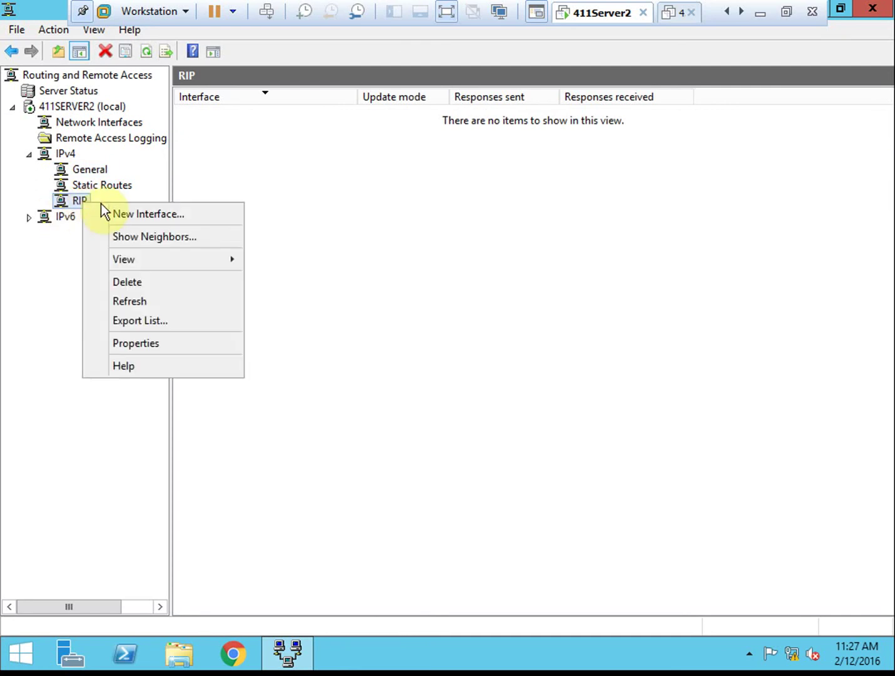
{"action": "left_click", "coordinate": [197, 217]}
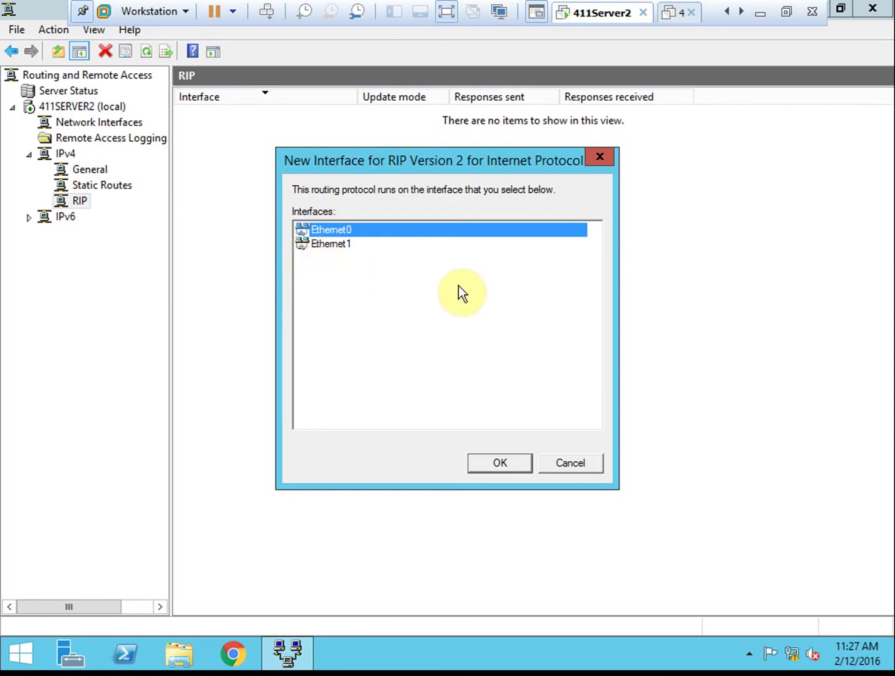
{"action": "left_click", "coordinate": [350, 243]}
{"action": "left_click", "coordinate": [356, 229]}
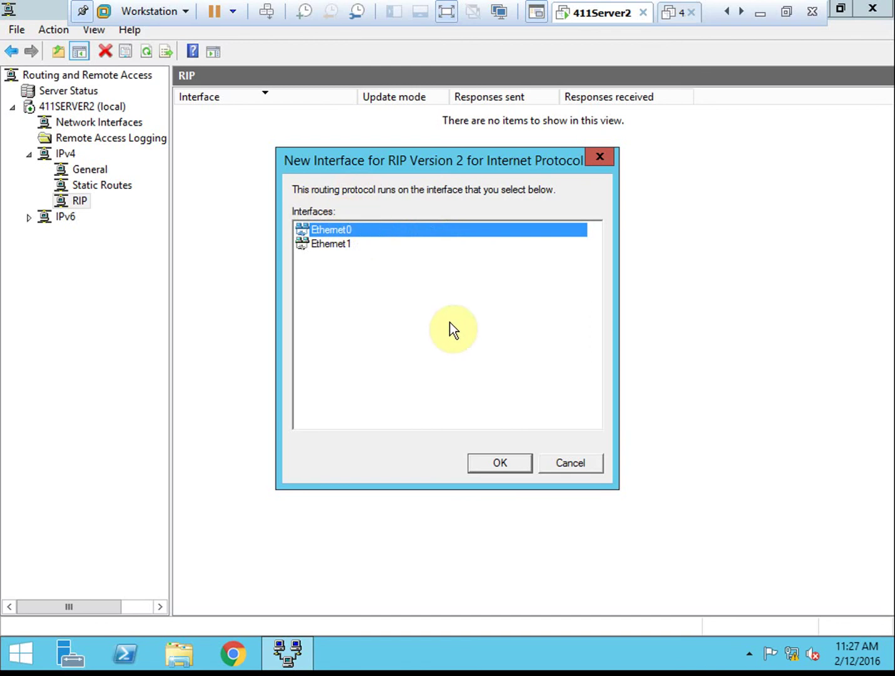
{"action": "left_click", "coordinate": [495, 463]}
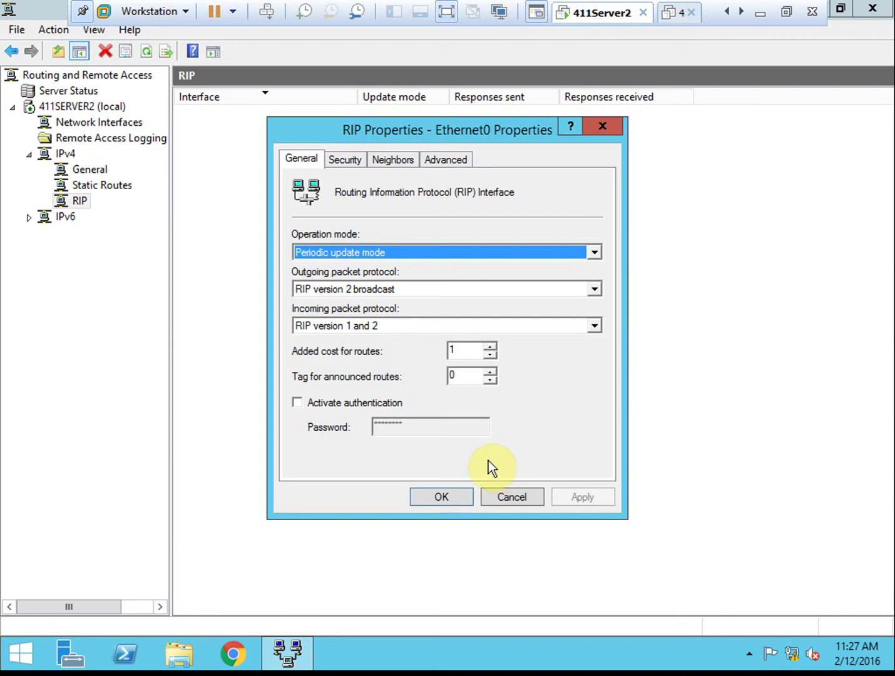
{"action": "left_click", "coordinate": [442, 495]}
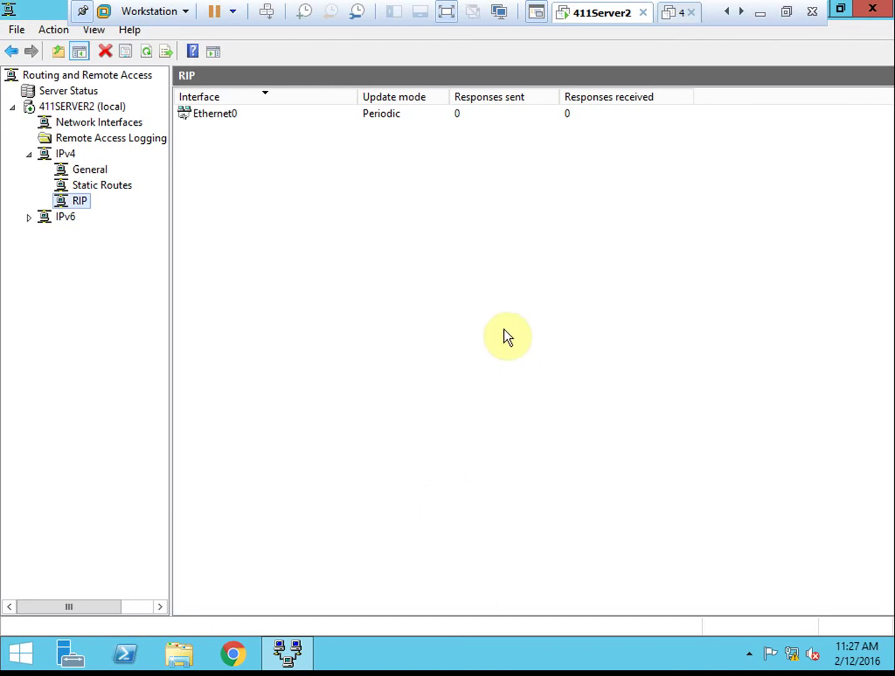
Show the RIP Neighbors window, repositioned and enlarged.
{"action": "right_click", "coordinate": [84, 201]}
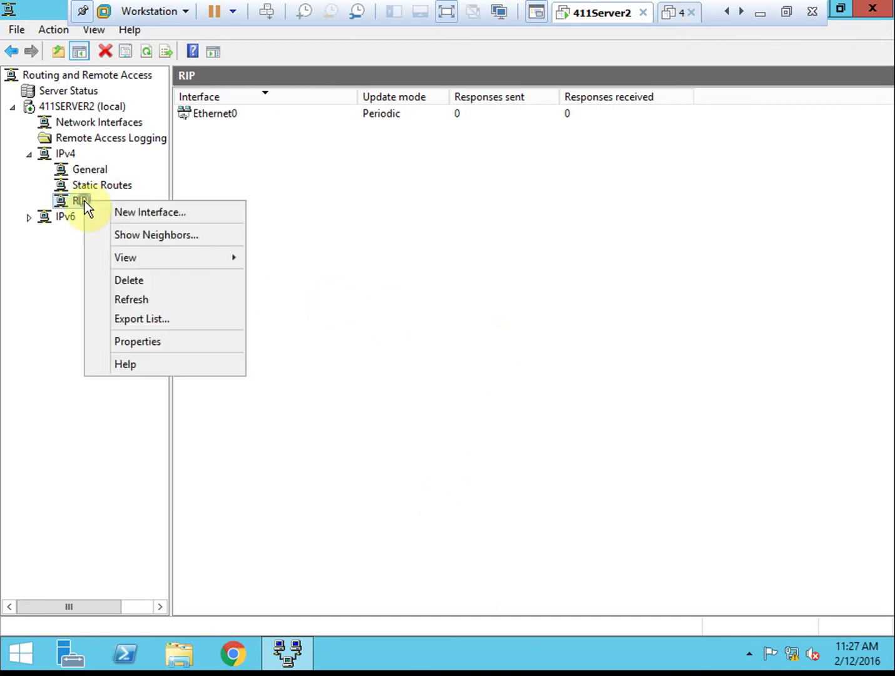
{"action": "left_click", "coordinate": [204, 236]}
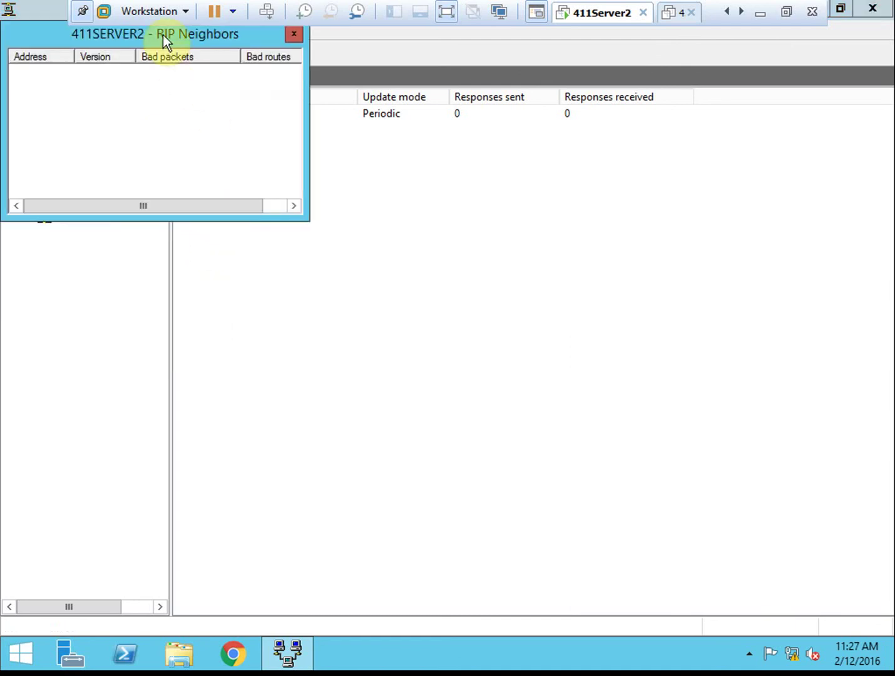
{"action": "left_click_drag", "start_coordinate": [164, 34], "coordinate": [288, 139]}
{"action": "left_click_drag", "start_coordinate": [468, 329], "coordinate": [712, 418]}
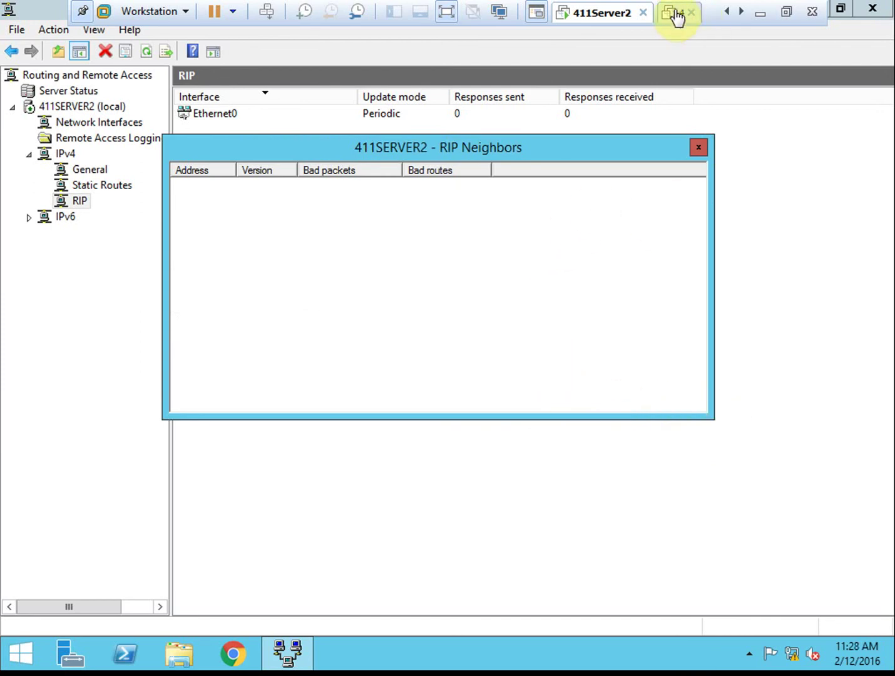
Switch to the 411 Server 1 virtual machine and power it on.
{"action": "left_click", "coordinate": [673, 18]}
{"action": "left_click", "coordinate": [728, 12]}
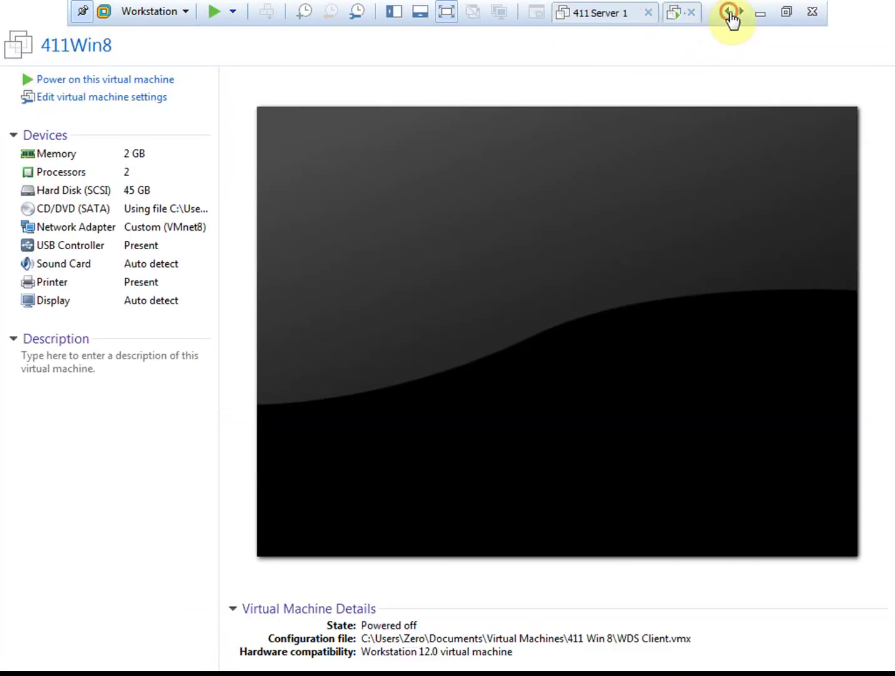
{"action": "left_click", "coordinate": [611, 20]}
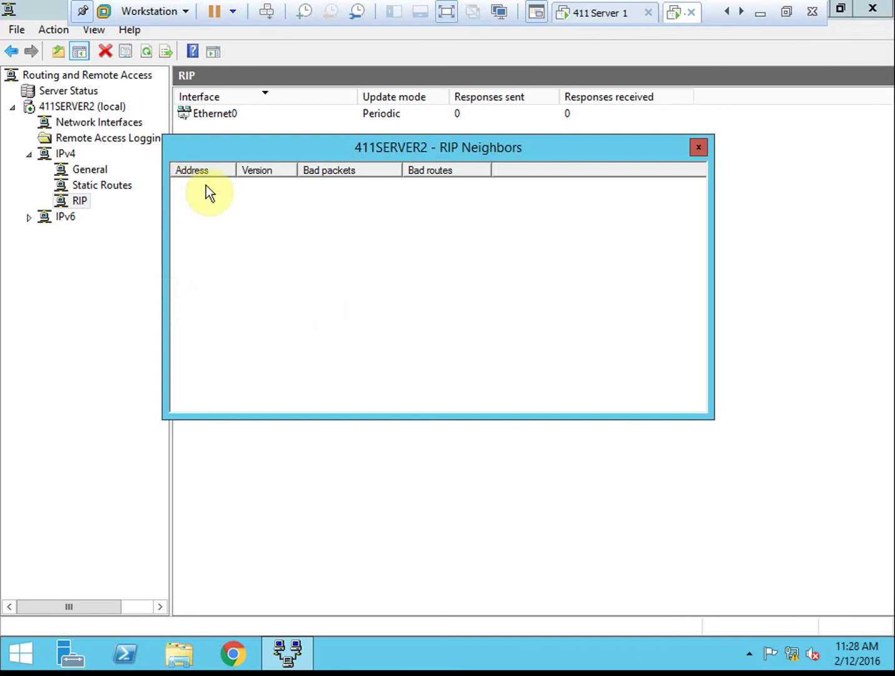
{"action": "left_click", "coordinate": [612, 24]}
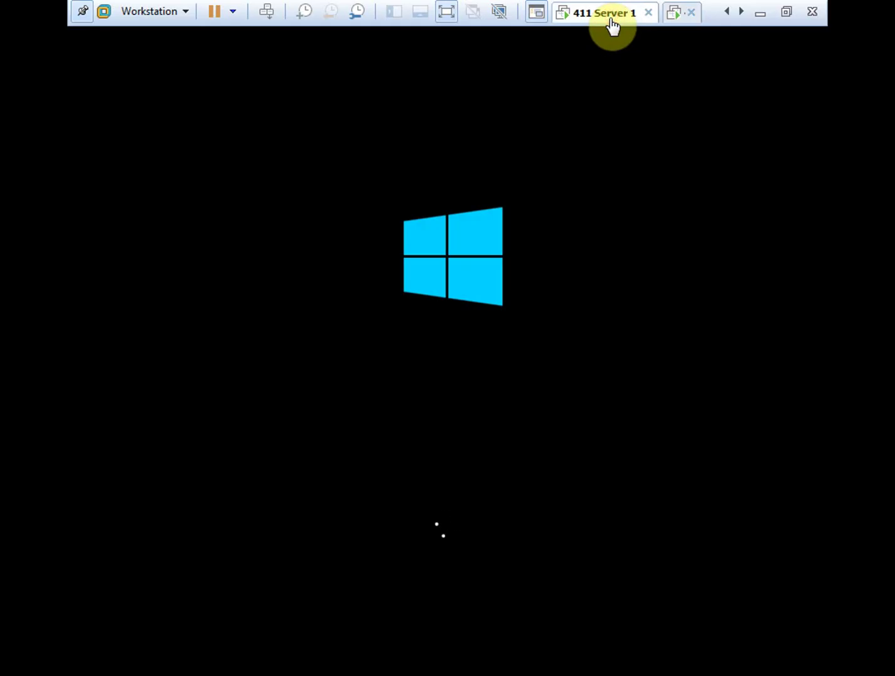
Return to the 411Server2 machine and bring the NAT diagram snip to the front.
{"action": "left_click", "coordinate": [668, 22]}
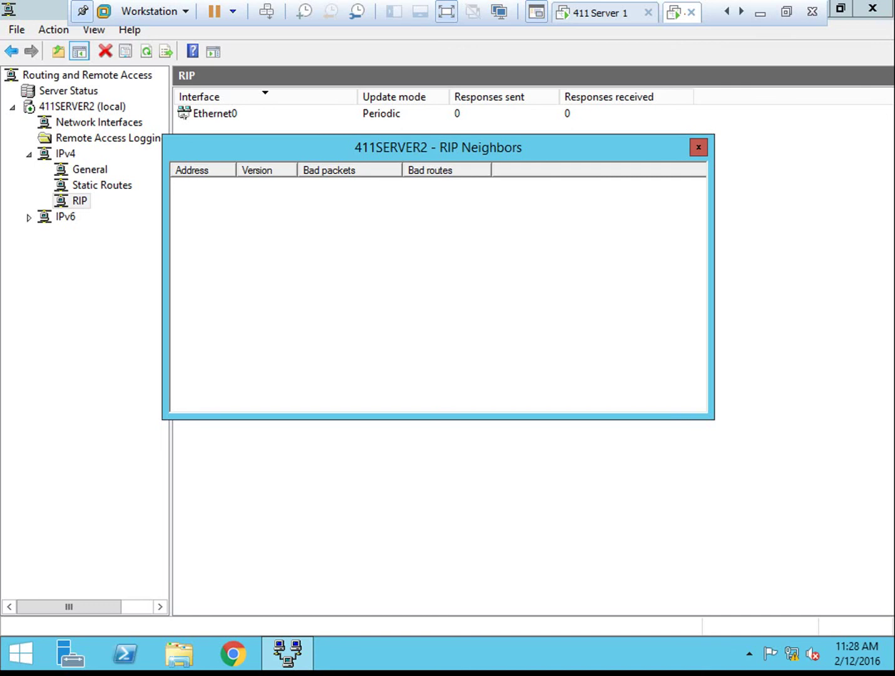
{"action": "key", "text": "alt+Tab"}
{"action": "left_click_drag", "start_coordinate": [426, 111], "coordinate": [451, 88]}
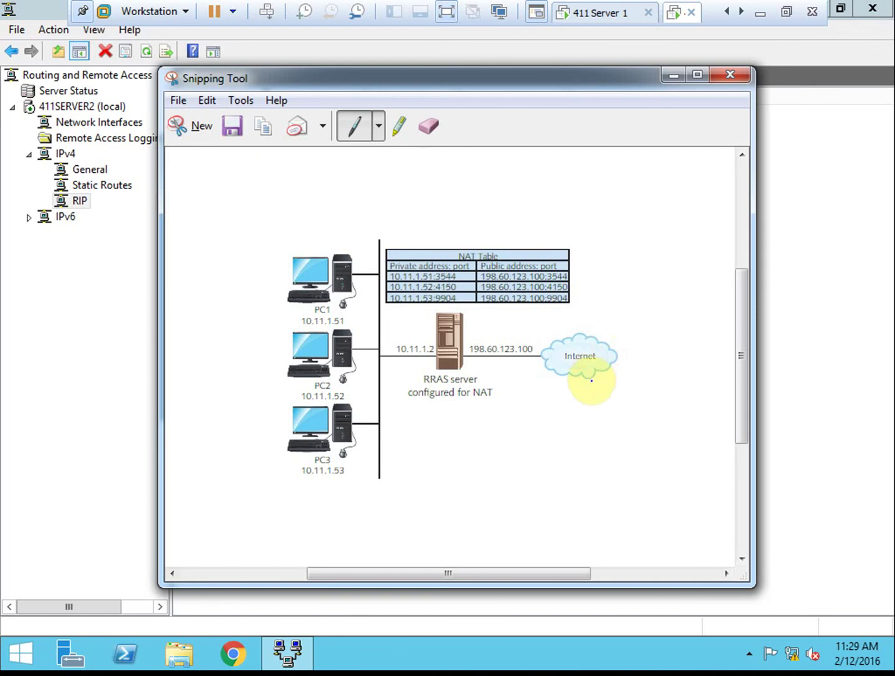
Sketch a remote PC, an arrow to the RRAS server, circle 10.11.1.51, then discard unsaved.
{"action": "mouse_move", "coordinate": [588, 380]}
{"action": "left_mouse_down"}
{"action": "mouse_move", "coordinate": [610, 421]}
{"action": "mouse_move", "coordinate": [581, 421]}
{"action": "mouse_move", "coordinate": [583, 432]}
{"action": "mouse_move", "coordinate": [610, 426]}
{"action": "mouse_move", "coordinate": [631, 450]}
{"action": "mouse_move", "coordinate": [609, 463]}
{"action": "mouse_move", "coordinate": [583, 455]}
{"action": "mouse_move", "coordinate": [607, 454]}
{"action": "mouse_move", "coordinate": [624, 433]}
{"action": "mouse_move", "coordinate": [594, 432]}
{"action": "left_mouse_up"}
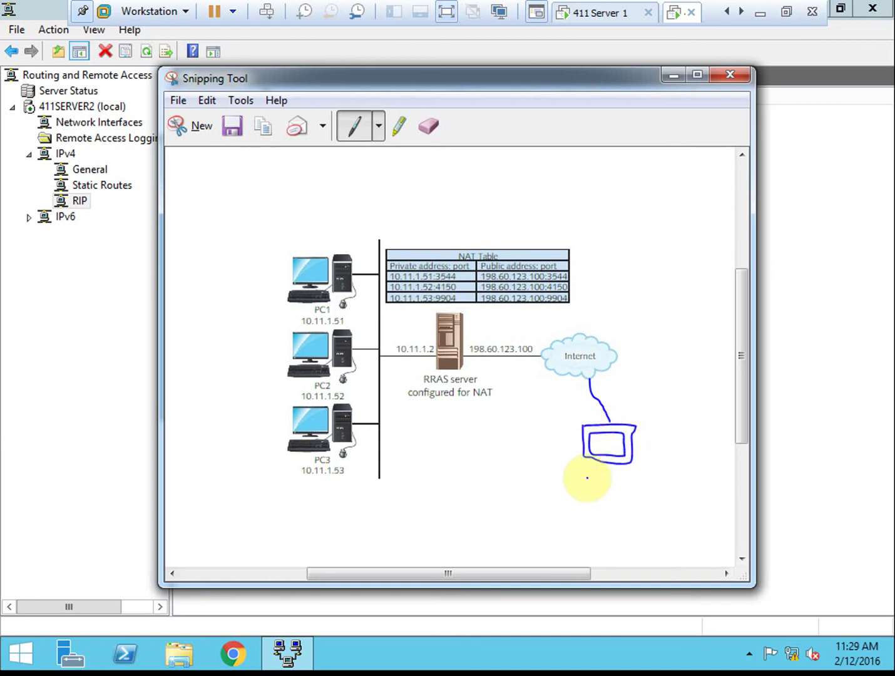
{"action": "mouse_move", "coordinate": [586, 477]}
{"action": "left_mouse_down"}
{"action": "mouse_move", "coordinate": [585, 492]}
{"action": "mouse_move", "coordinate": [621, 497]}
{"action": "mouse_move", "coordinate": [640, 487]}
{"action": "mouse_move", "coordinate": [577, 476]}
{"action": "left_mouse_up"}
{"action": "mouse_move", "coordinate": [647, 480]}
{"action": "left_mouse_down"}
{"action": "mouse_move", "coordinate": [649, 499]}
{"action": "mouse_move", "coordinate": [664, 487]}
{"action": "mouse_move", "coordinate": [645, 479]}
{"action": "mouse_move", "coordinate": [658, 470]}
{"action": "mouse_move", "coordinate": [638, 456]}
{"action": "mouse_move", "coordinate": [632, 477]}
{"action": "left_mouse_up"}
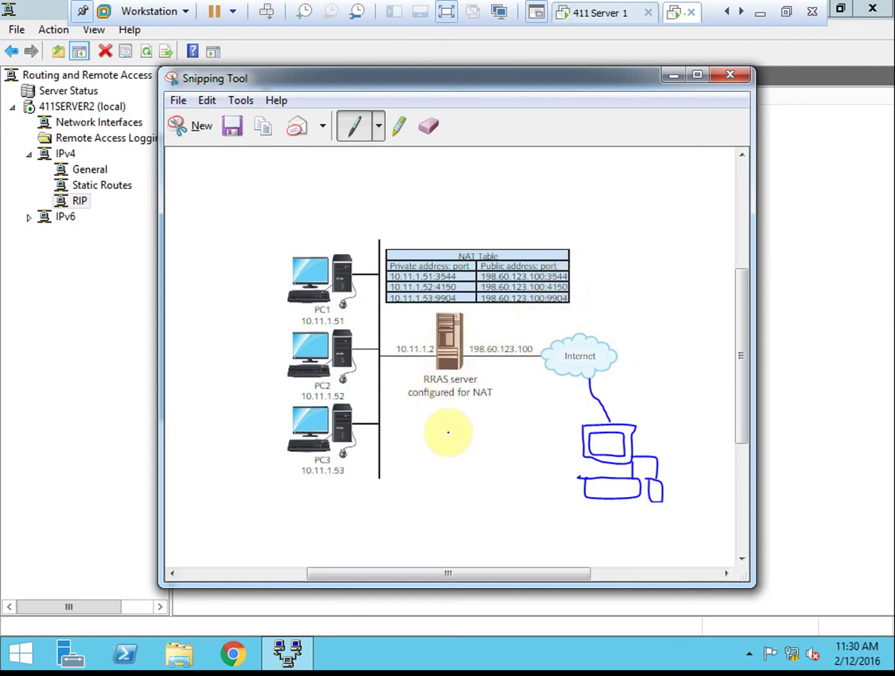
{"action": "left_click_drag", "start_coordinate": [449, 434], "coordinate": [443, 403]}
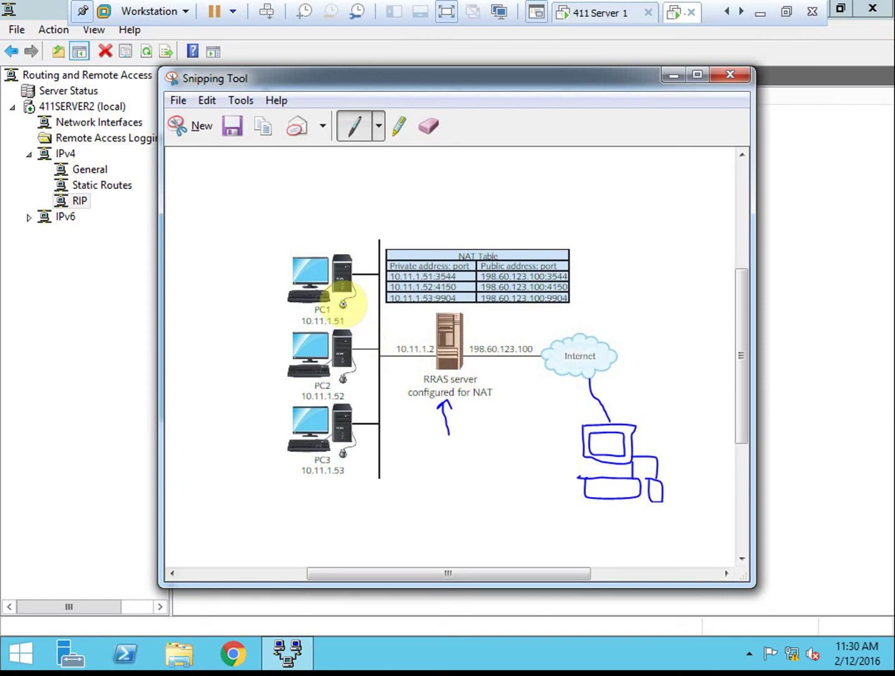
{"action": "mouse_move", "coordinate": [349, 316]}
{"action": "left_mouse_down"}
{"action": "mouse_move", "coordinate": [285, 316]}
{"action": "mouse_move", "coordinate": [359, 325]}
{"action": "mouse_move", "coordinate": [325, 311]}
{"action": "left_mouse_up"}
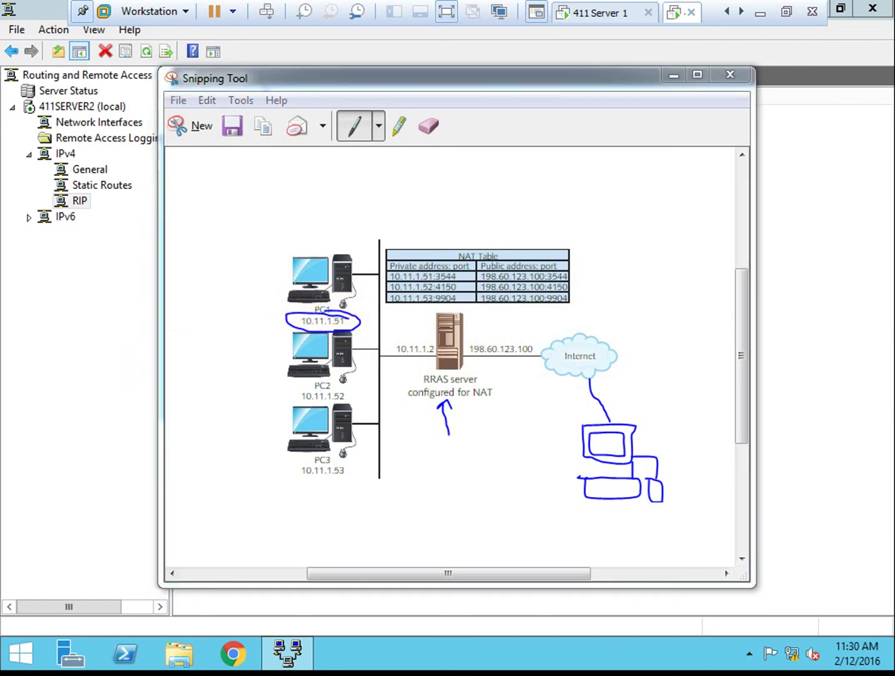
{"action": "left_click", "coordinate": [734, 75]}
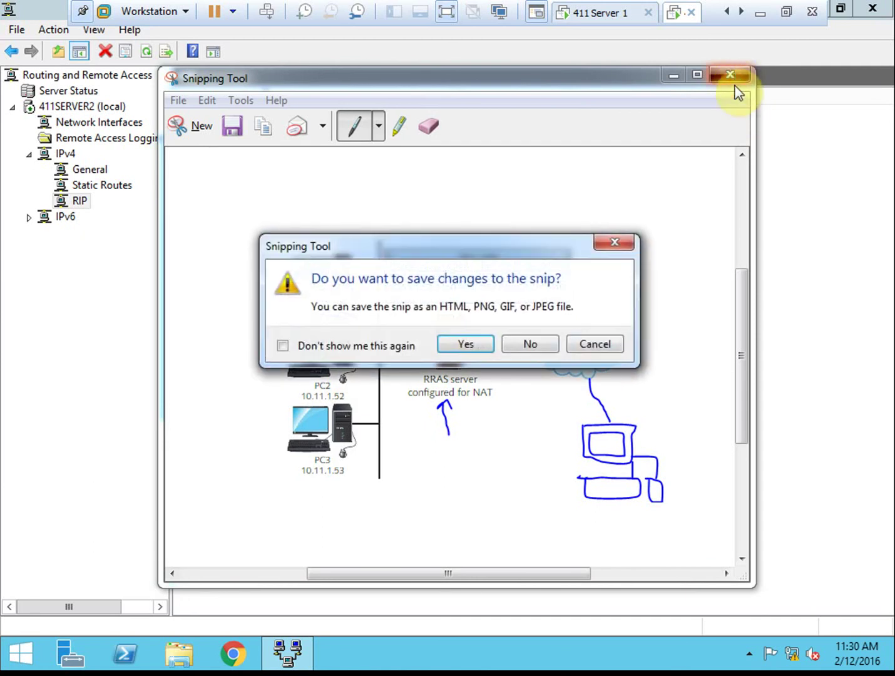
{"action": "left_click", "coordinate": [534, 343]}
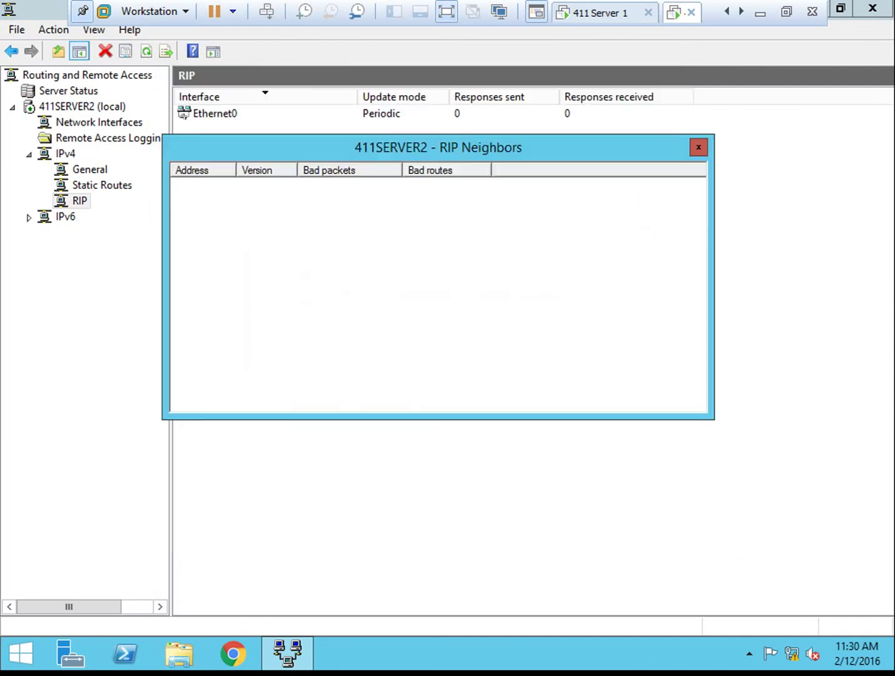